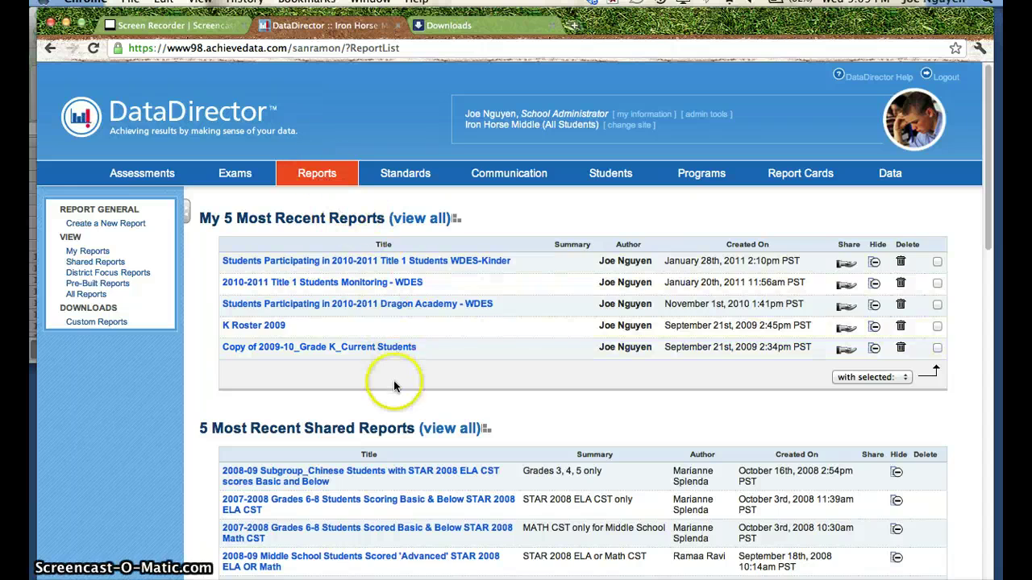
- Open the CST Cluster Scores report from the pre-built reports list
{"action": "scroll", "coordinate": [394, 380], "scroll_direction": "down", "scroll_amount": 7}
{"action": "scroll", "coordinate": [394, 382], "scroll_direction": "down", "scroll_amount": 3}
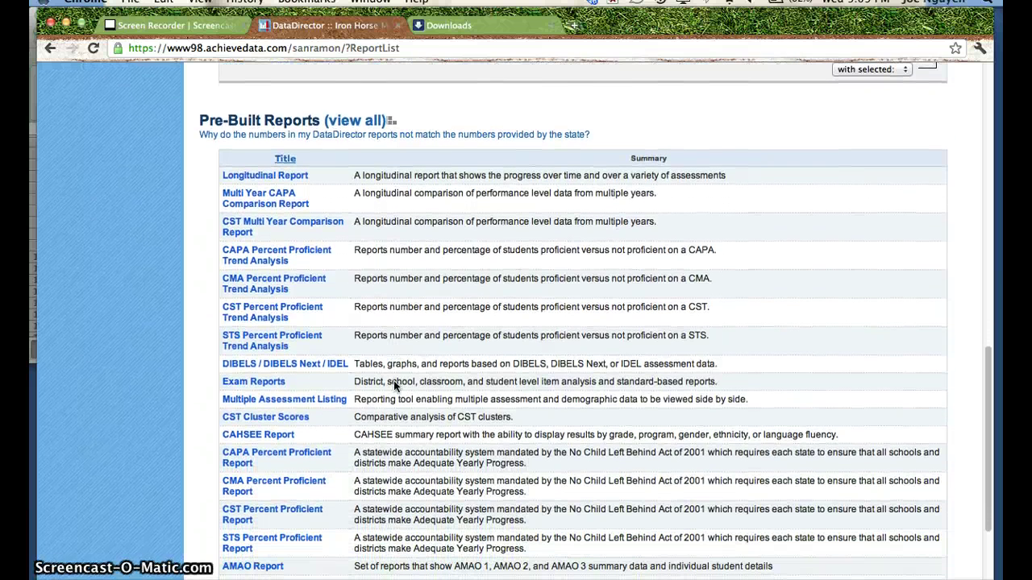
{"action": "left_click", "coordinate": [299, 419]}
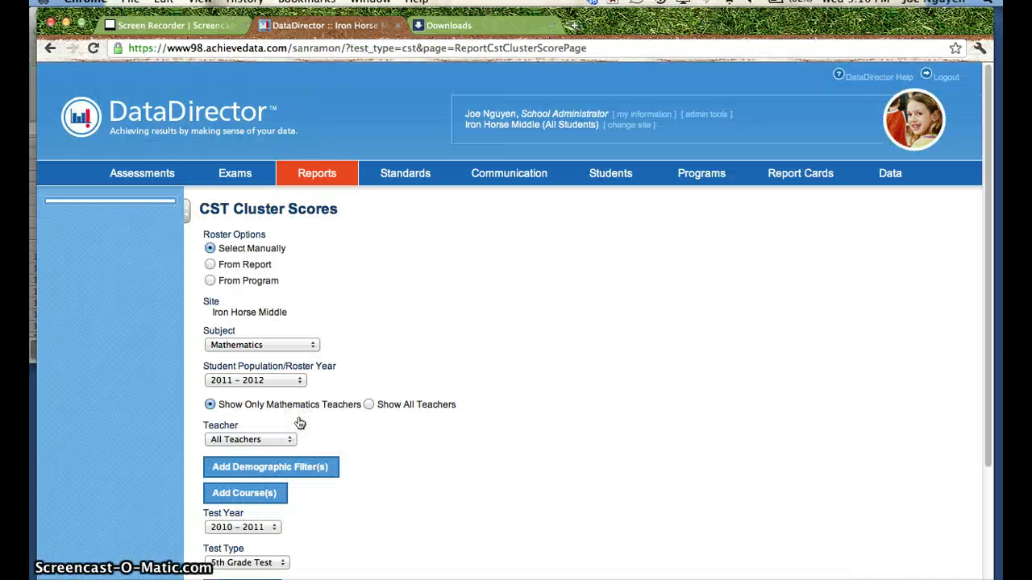
- Choose Mathematics as the subject, 2011 – 2012 as the student population/roster year, and All Teachers for the cluster scores report
{"action": "left_click", "coordinate": [267, 349]}
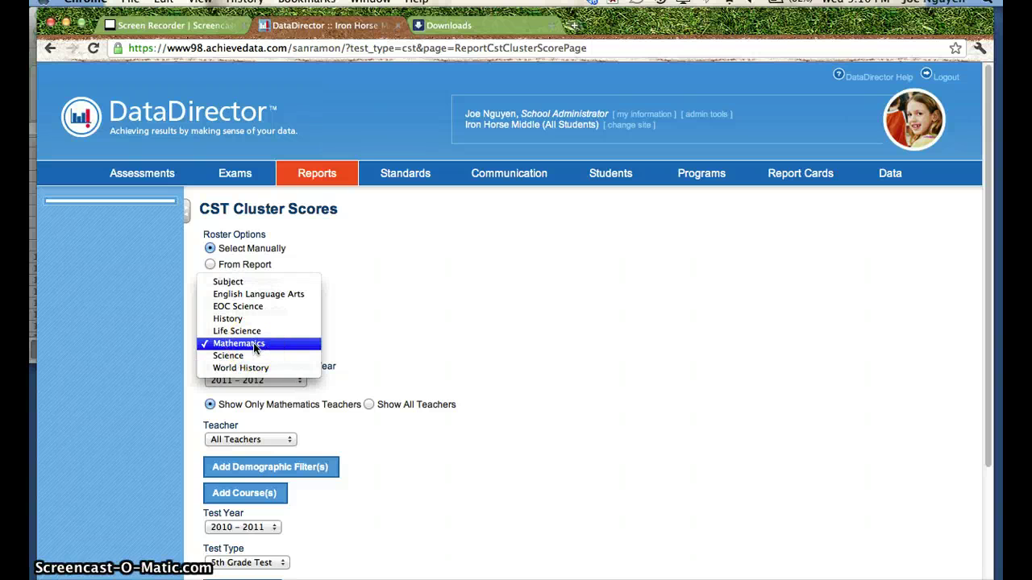
{"action": "left_click", "coordinate": [254, 347]}
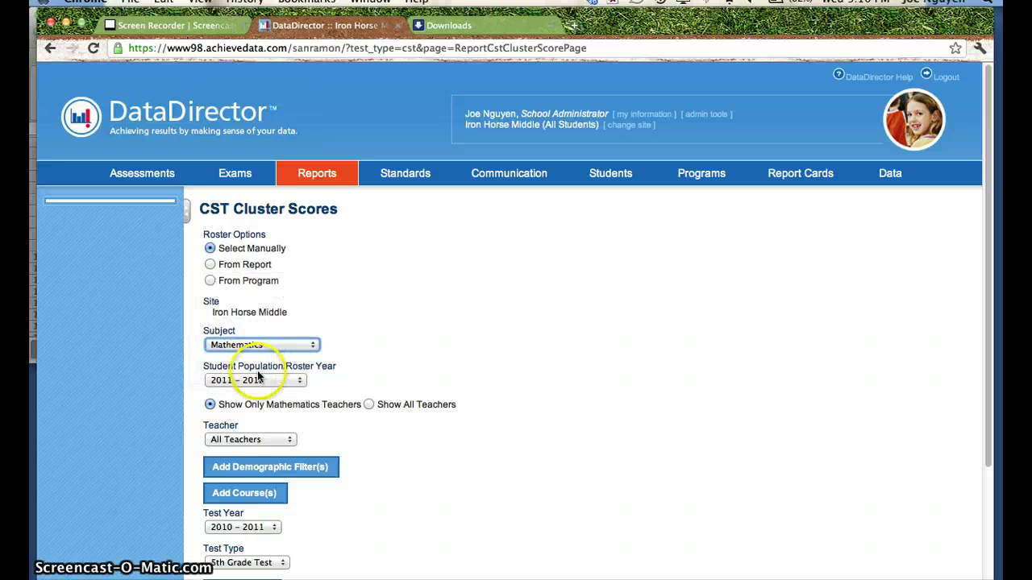
{"action": "left_click", "coordinate": [267, 383]}
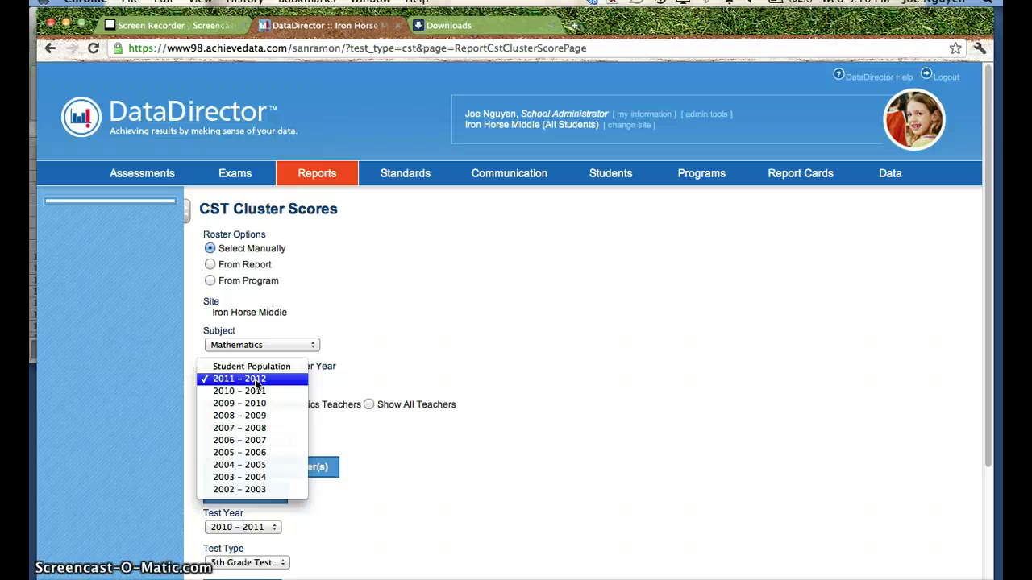
{"action": "left_click", "coordinate": [255, 379]}
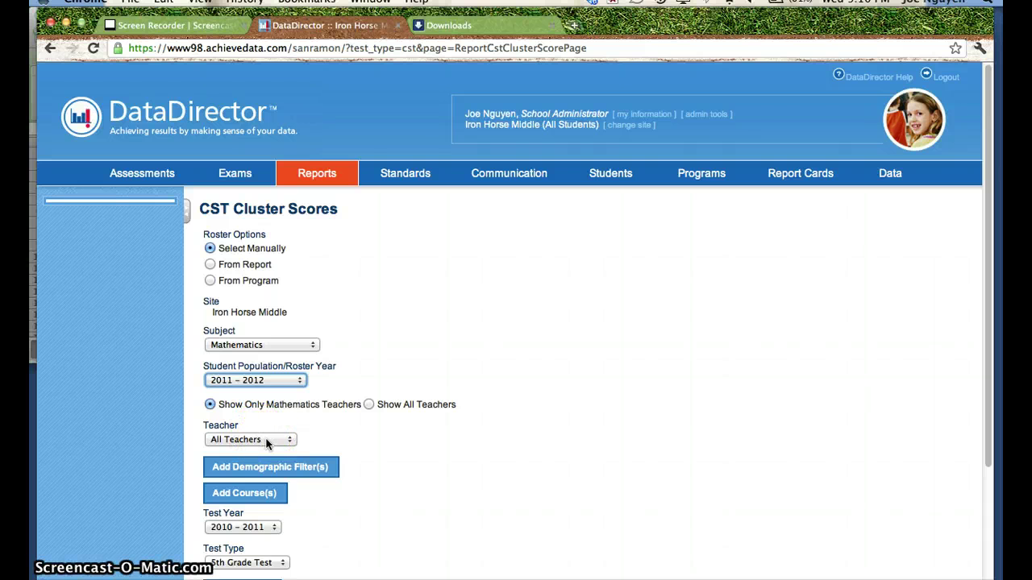
{"action": "left_click", "coordinate": [267, 442]}
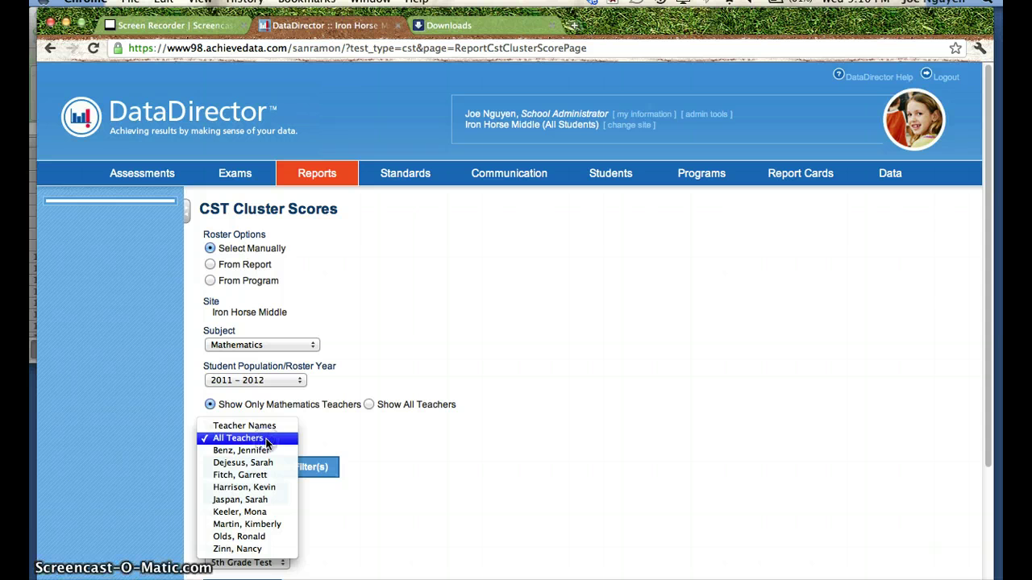
{"action": "left_click", "coordinate": [261, 439]}
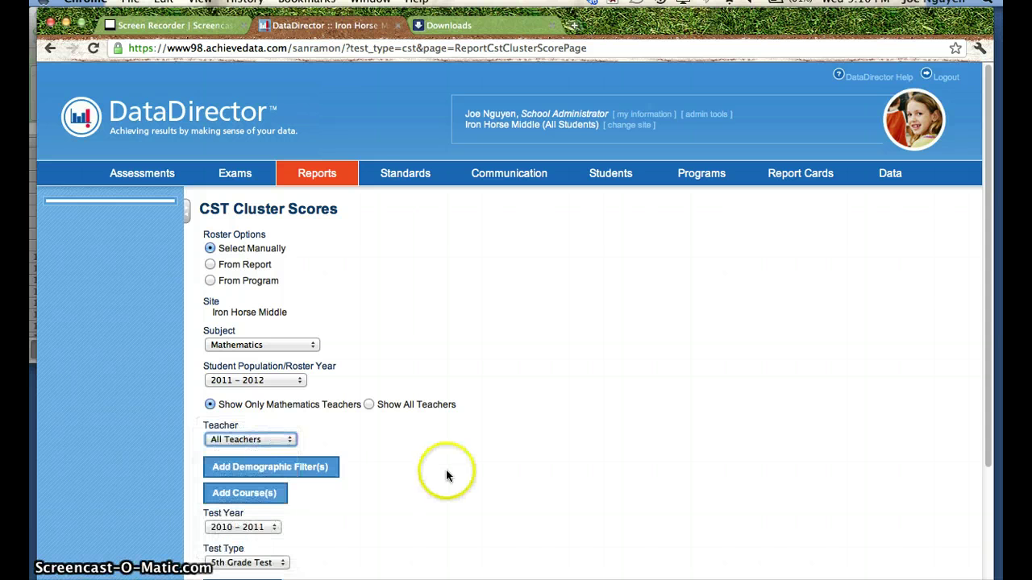
- Choose test year 2010 – 2011 and the 5th Grade Test, and submit the report request
{"action": "scroll", "coordinate": [446, 471], "scroll_direction": "down", "scroll_amount": 3}
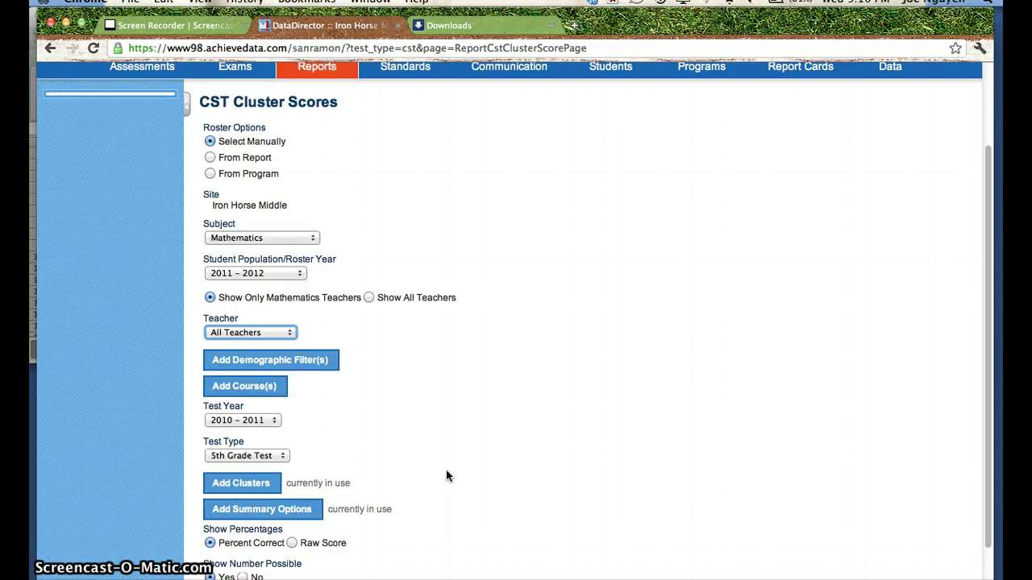
{"action": "left_click", "coordinate": [286, 423]}
{"action": "left_click", "coordinate": [262, 420]}
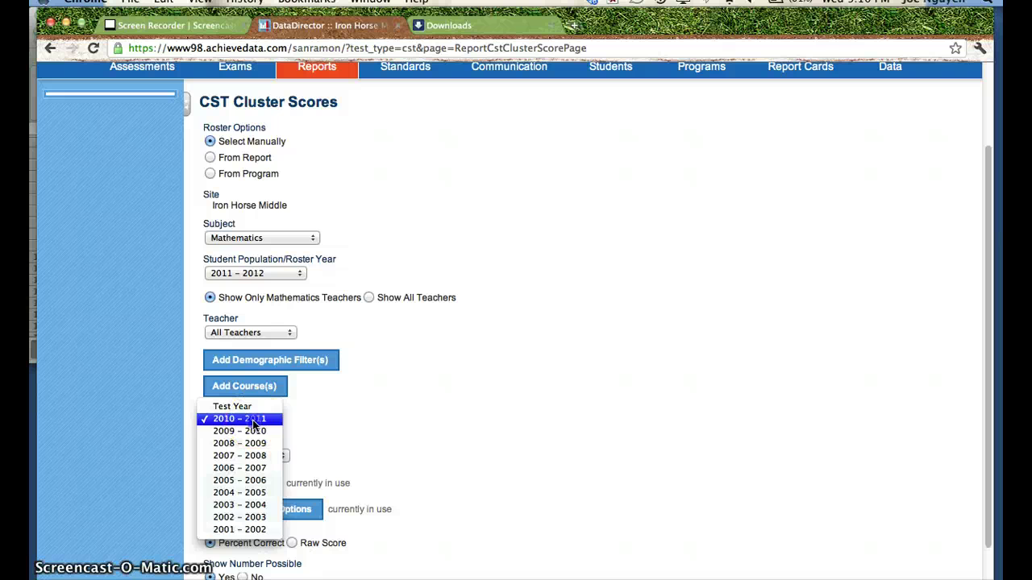
{"action": "left_click", "coordinate": [254, 420]}
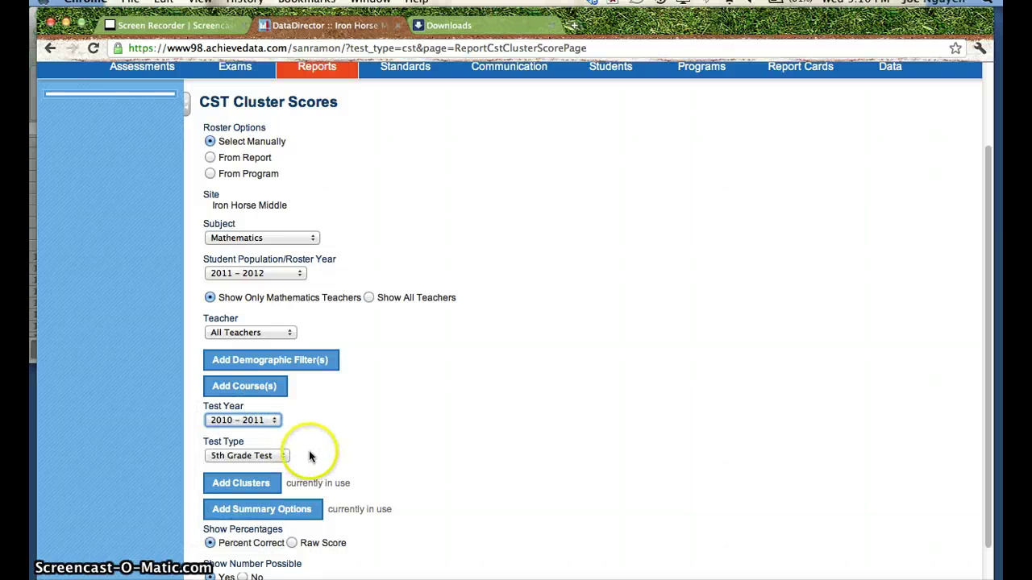
{"action": "left_click", "coordinate": [276, 456]}
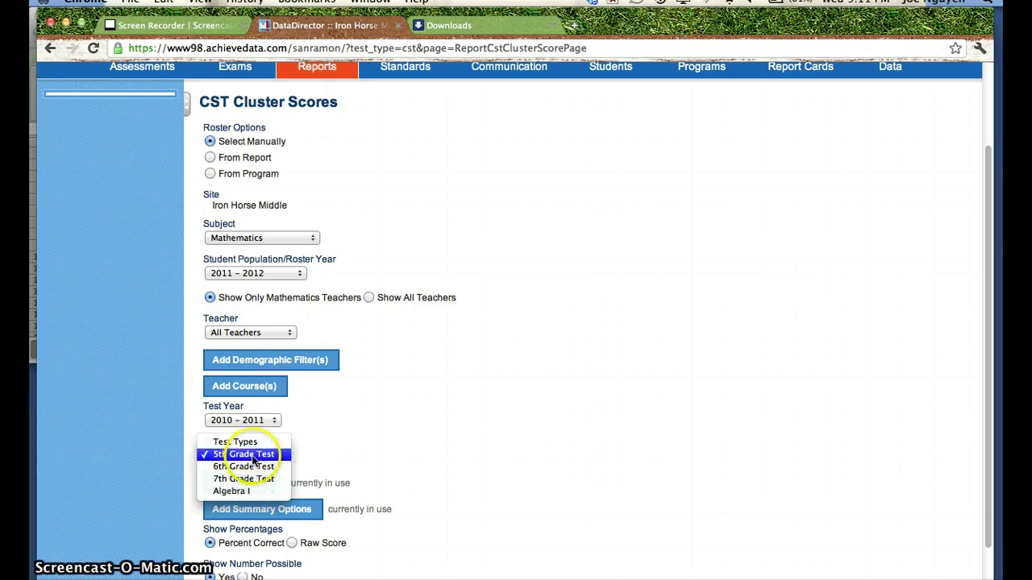
{"action": "left_click", "coordinate": [244, 454]}
{"action": "scroll", "coordinate": [363, 483], "scroll_direction": "down", "scroll_amount": 3}
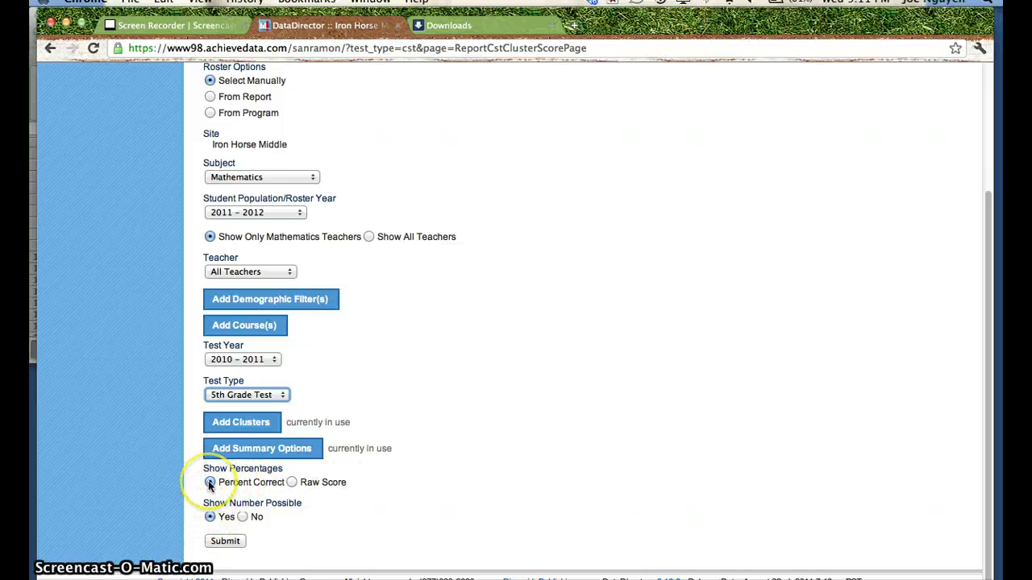
{"action": "left_click", "coordinate": [216, 543]}
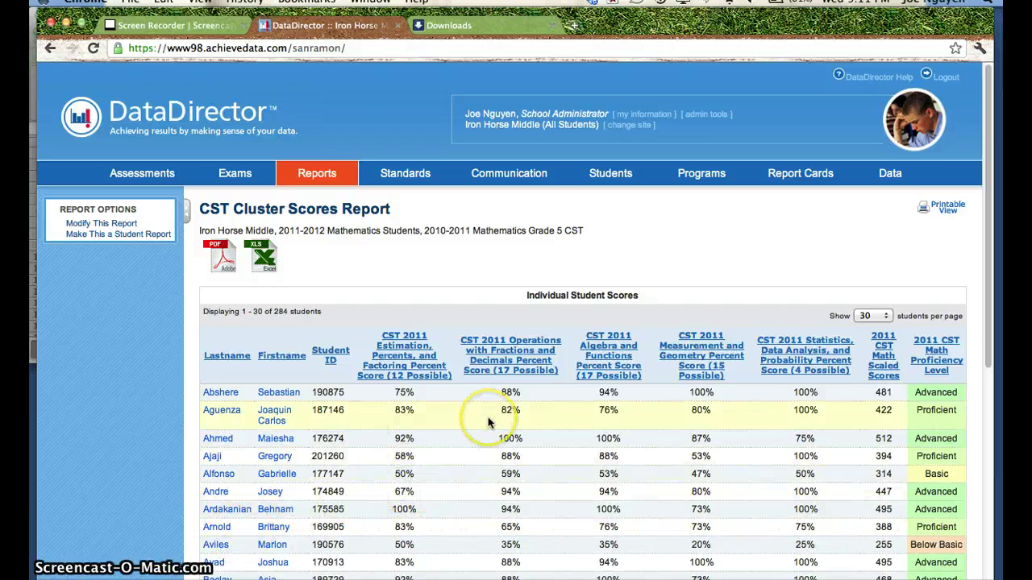
- Review the individual students' percent scores under each math cluster heading in the generated report
{"action": "scroll", "coordinate": [487, 416], "scroll_direction": "down", "scroll_amount": 5}
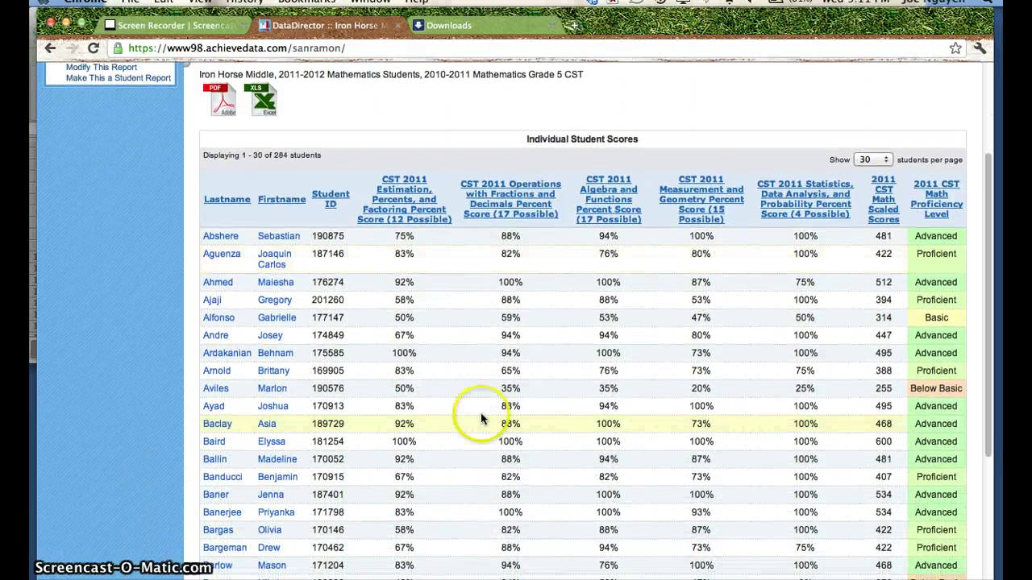
{"action": "left_click", "coordinate": [220, 241]}
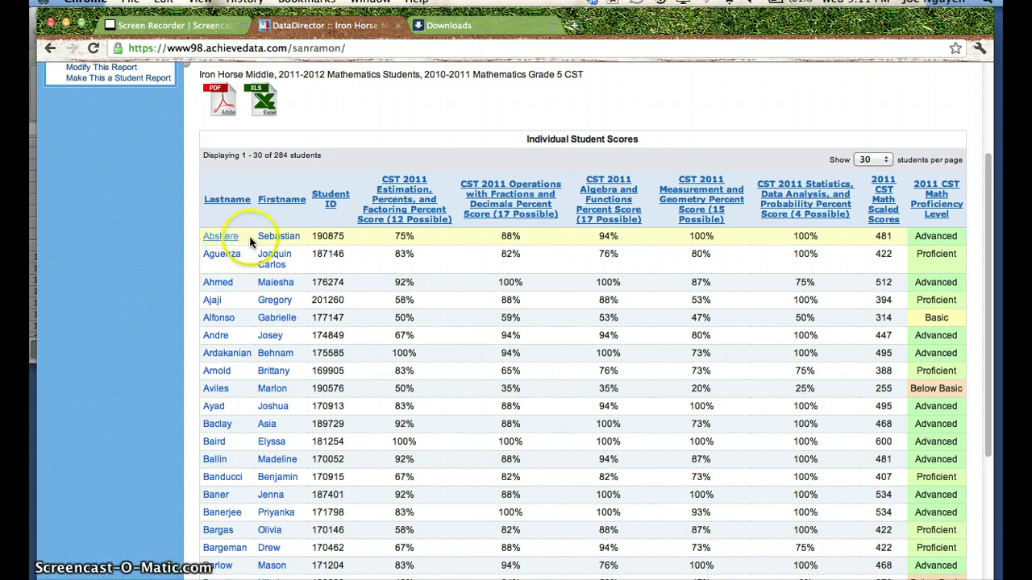
{"action": "left_click", "coordinate": [419, 223]}
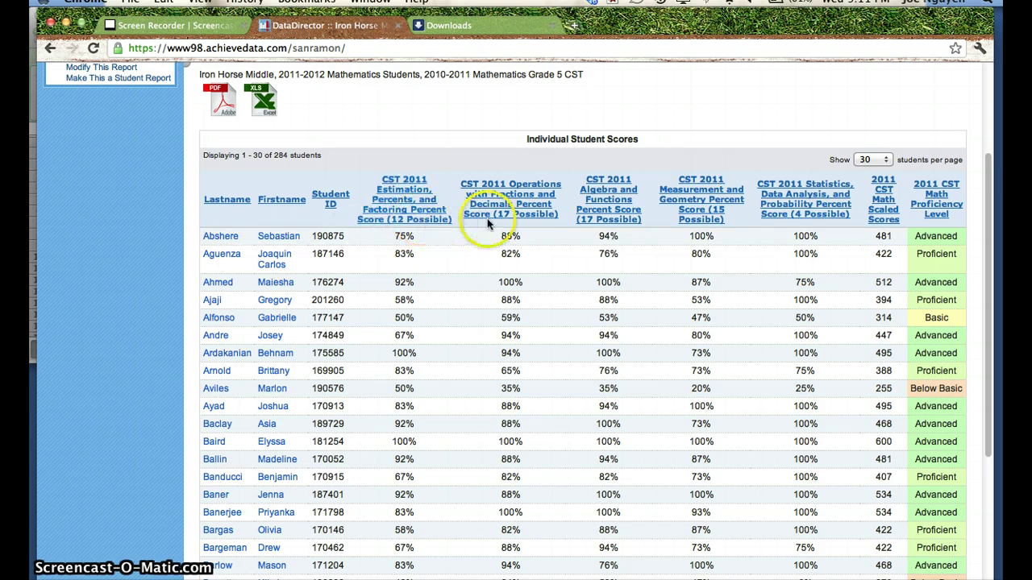
{"action": "left_click", "coordinate": [406, 244]}
- Export the CST Cluster Scores report as an Excel spreadsheet
{"action": "left_click", "coordinate": [268, 109]}
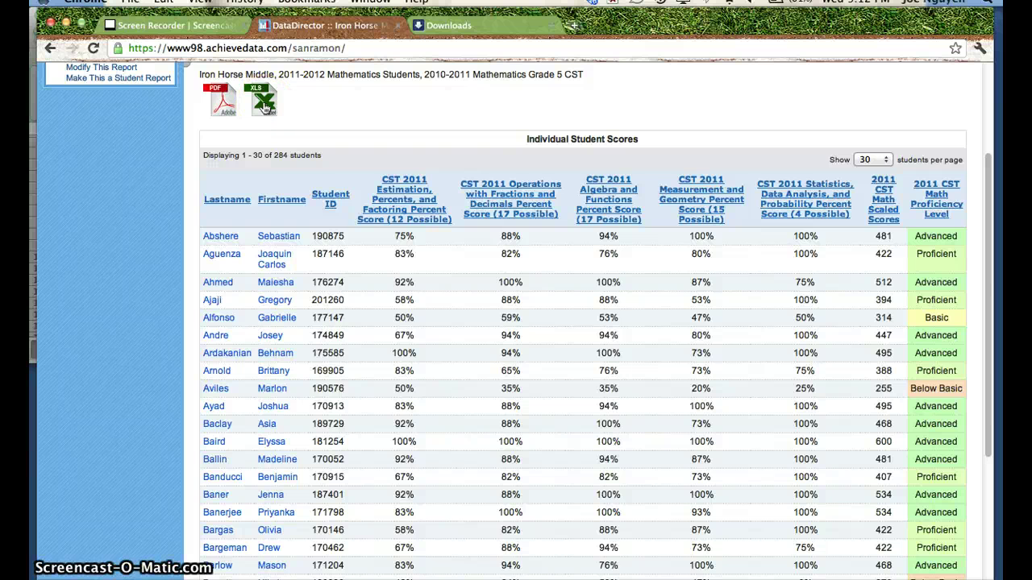
{"action": "left_click", "coordinate": [267, 107]}
{"action": "left_click", "coordinate": [266, 100]}
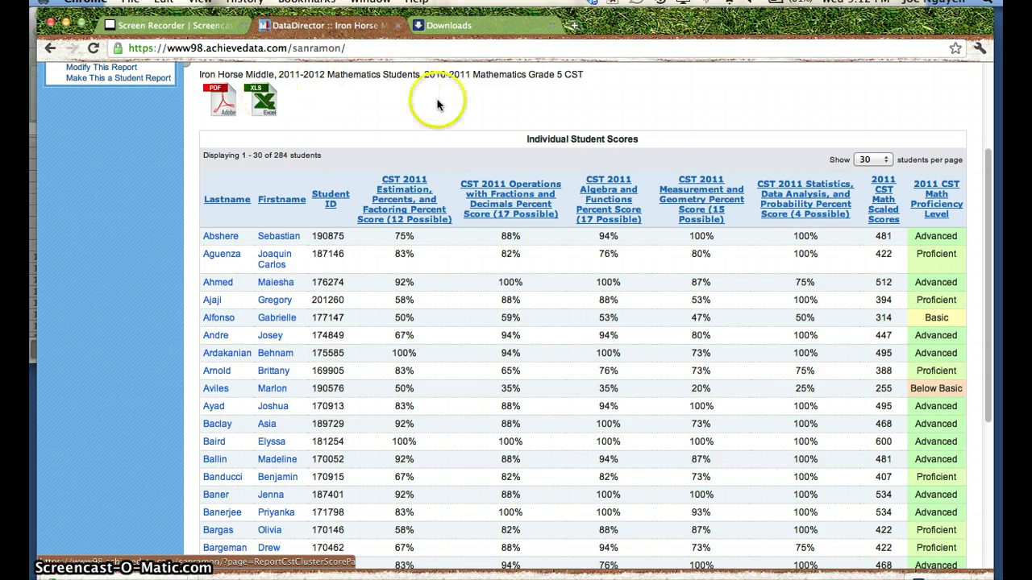
- Open the downloaded cst_scores_report (4).xls in Excel and enlarge its window to fill most of the screen
{"action": "left_click", "coordinate": [445, 29]}
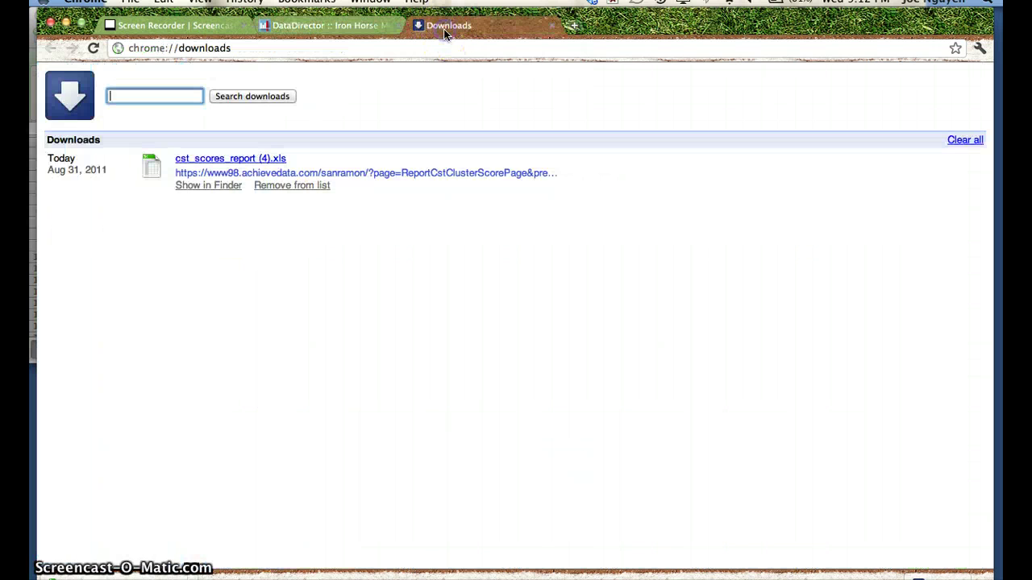
{"action": "left_click", "coordinate": [232, 159]}
{"action": "left_click", "coordinate": [305, 265]}
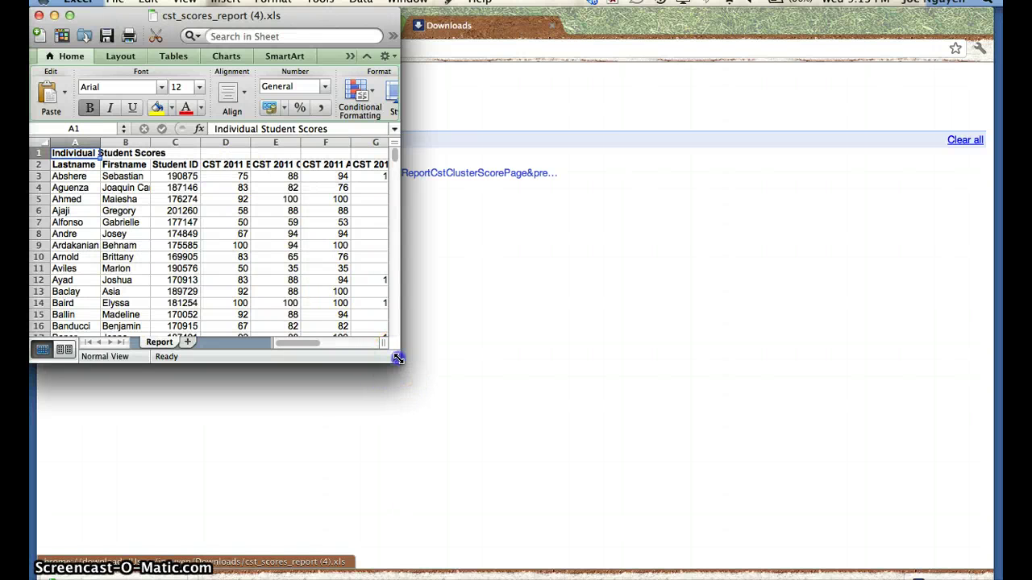
{"action": "left_click_drag", "start_coordinate": [398, 358], "coordinate": [973, 574]}
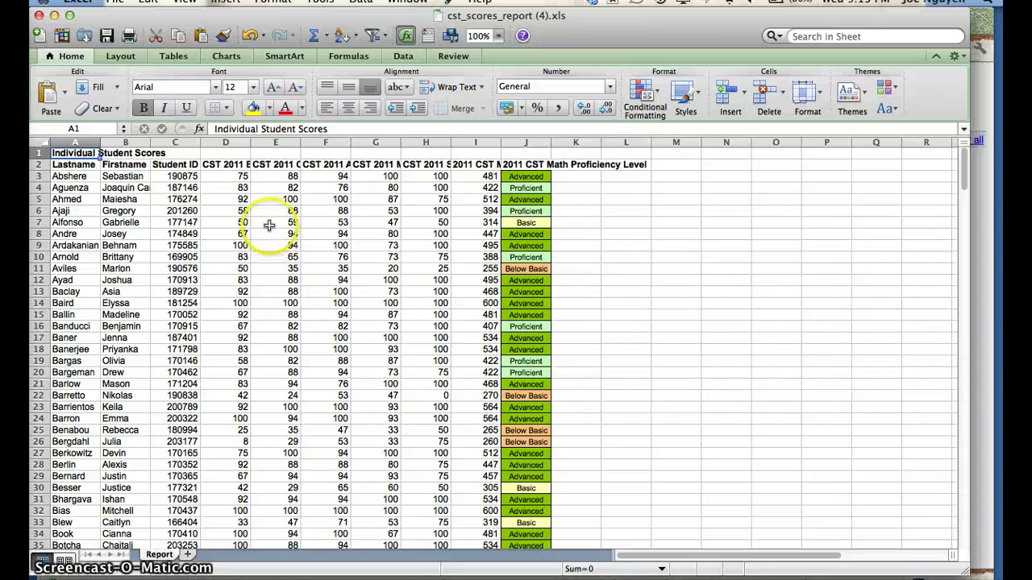
- Examine the full heading text in cell D2 and look through all student rows down to the end of the sheet
{"action": "left_click", "coordinate": [230, 164]}
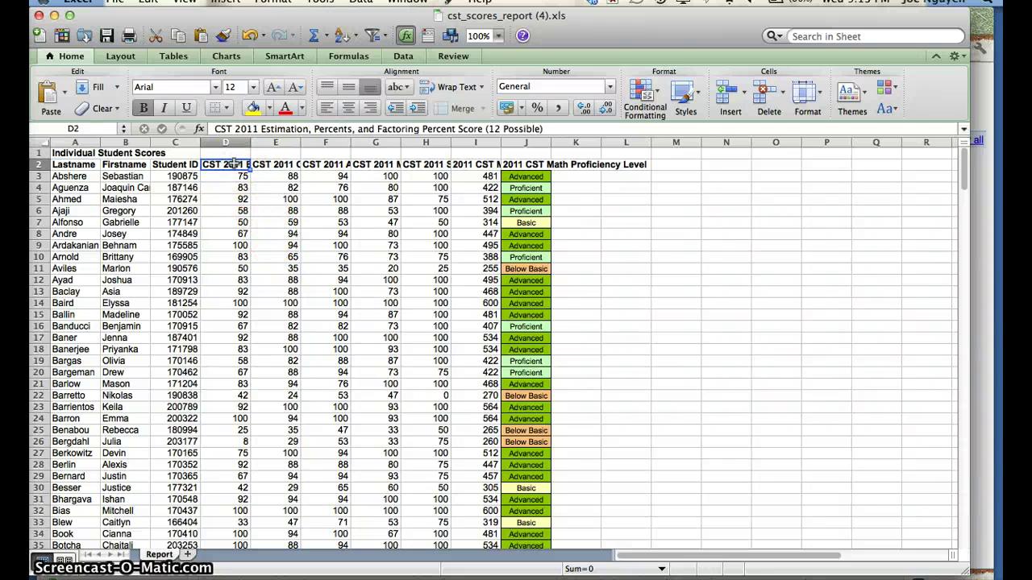
{"action": "double_click", "coordinate": [230, 164]}
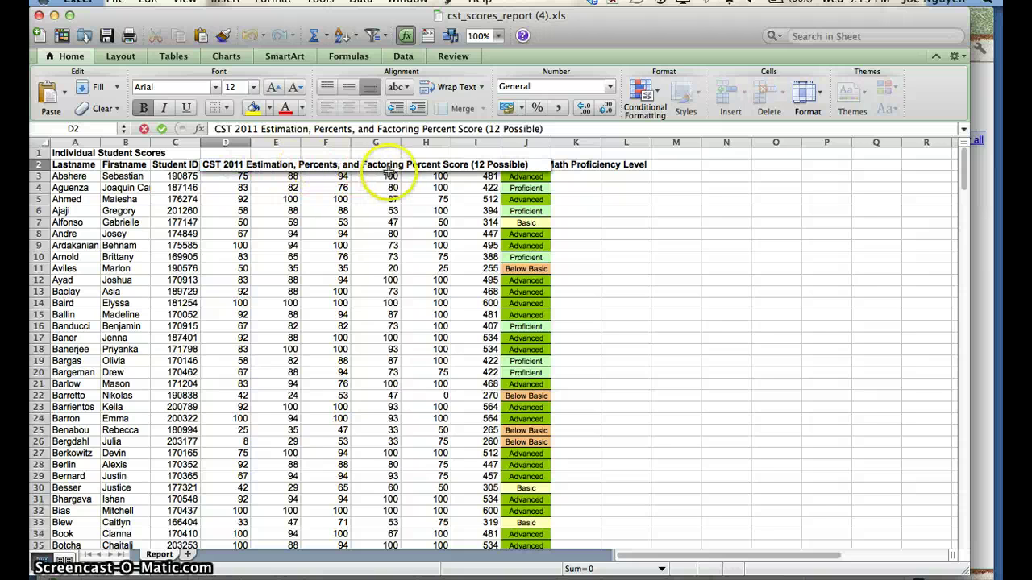
{"action": "left_click", "coordinate": [278, 212]}
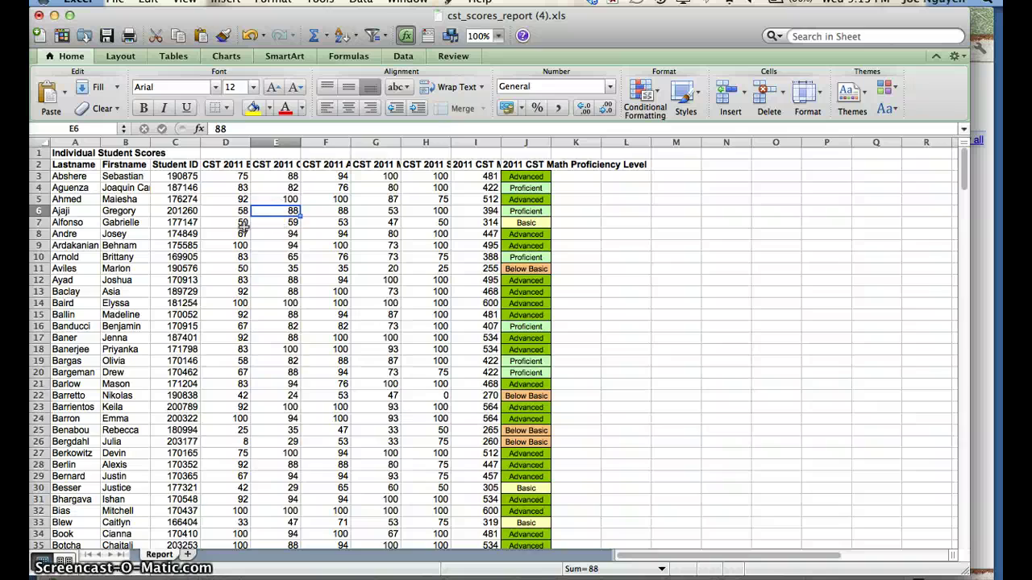
{"action": "scroll", "coordinate": [243, 225], "scroll_direction": "down", "scroll_amount": 15}
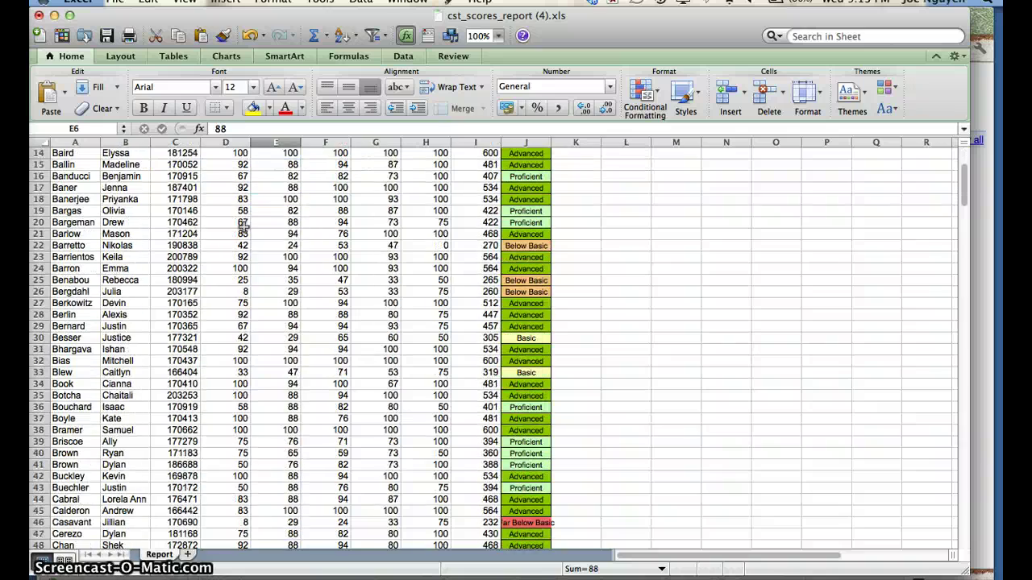
{"action": "scroll", "coordinate": [242, 226], "scroll_direction": "down", "scroll_amount": 16}
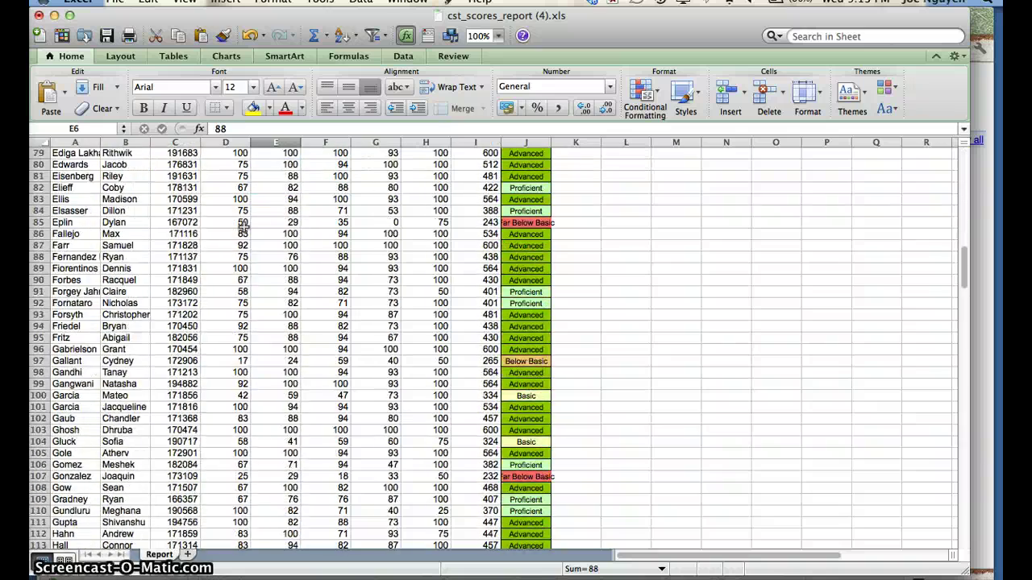
{"action": "scroll", "coordinate": [243, 226], "scroll_direction": "down", "scroll_amount": 20}
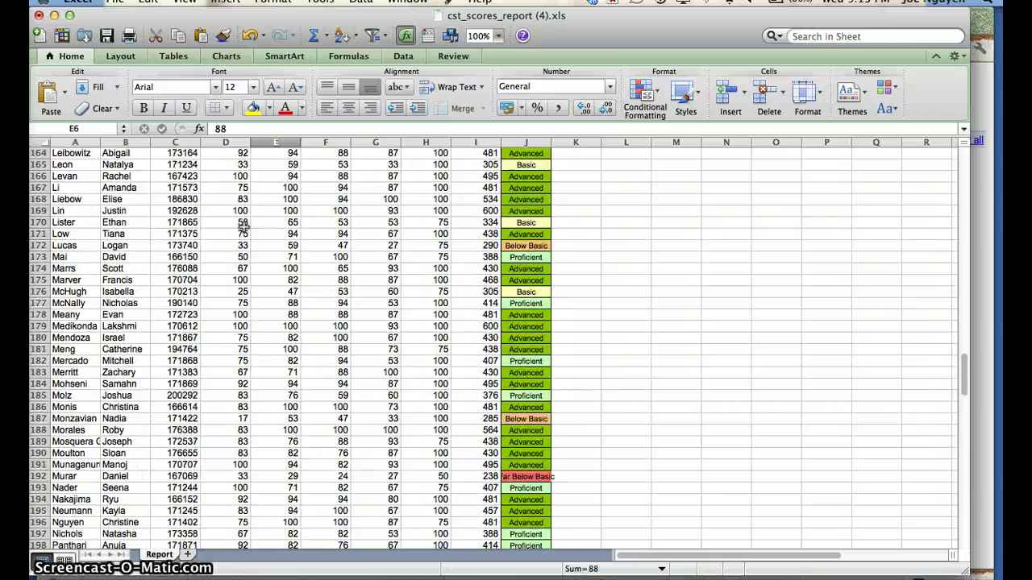
{"action": "scroll", "coordinate": [242, 226], "scroll_direction": "down", "scroll_amount": 8}
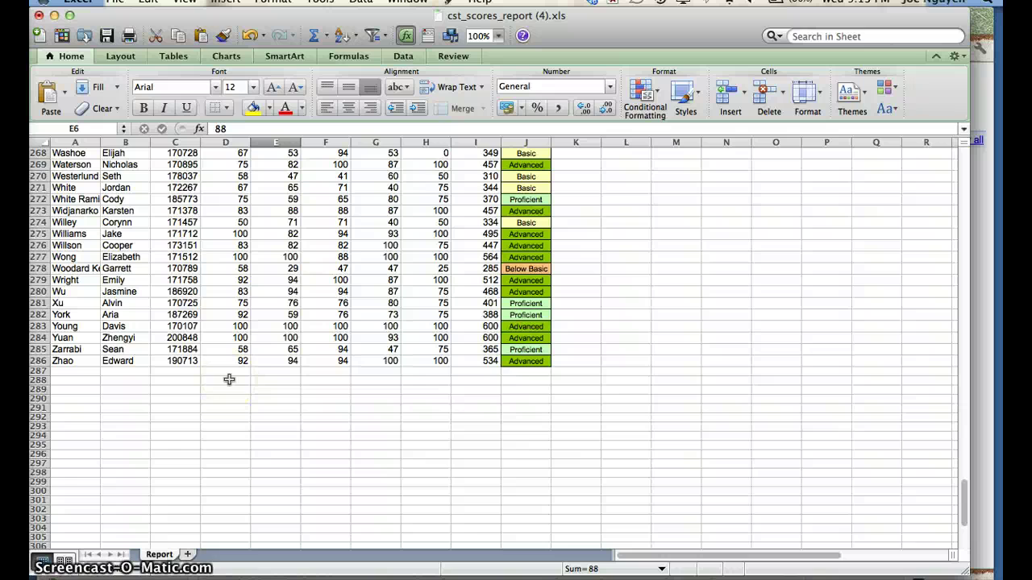
{"action": "left_click", "coordinate": [580, 564]}
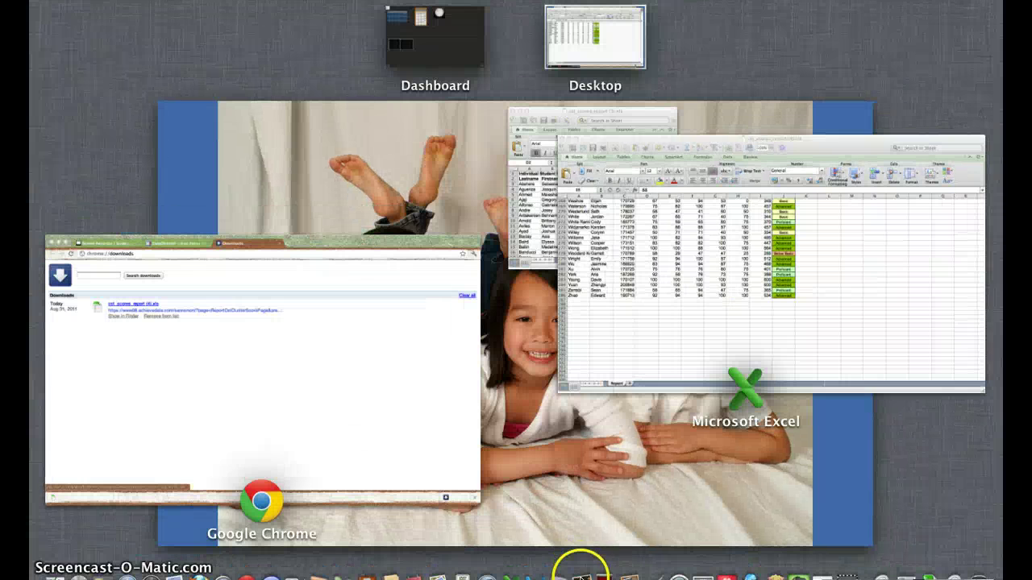
{"action": "left_click", "coordinate": [669, 359]}
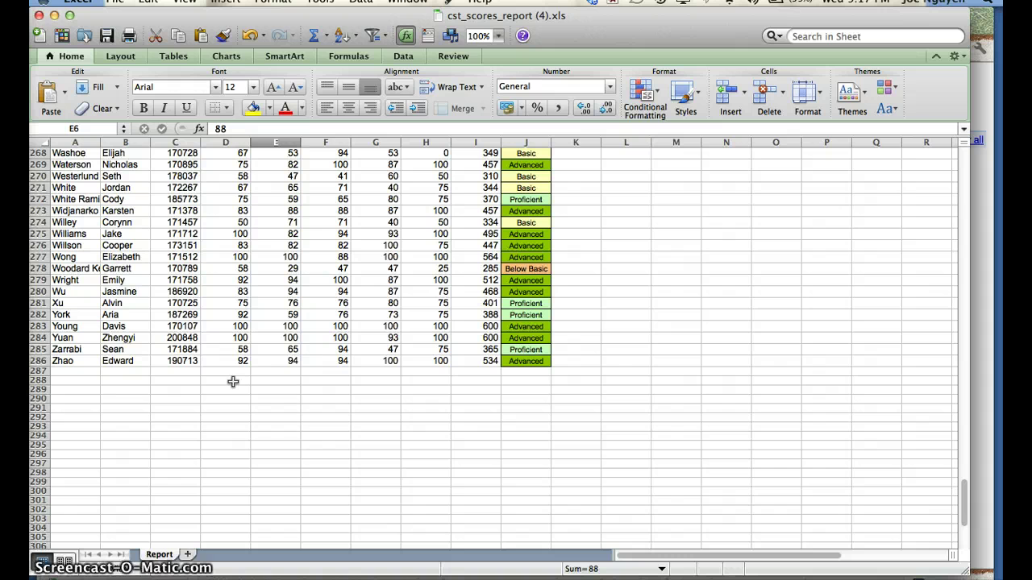
- Set the worksheet's zoom magnification to 200%
{"action": "left_click", "coordinate": [184, 2]}
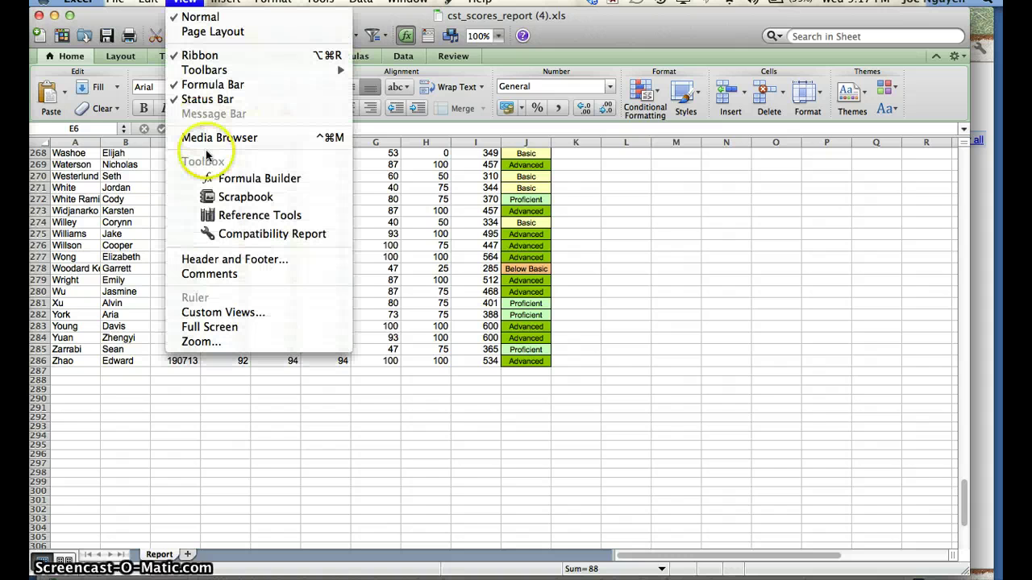
{"action": "left_click", "coordinate": [201, 341]}
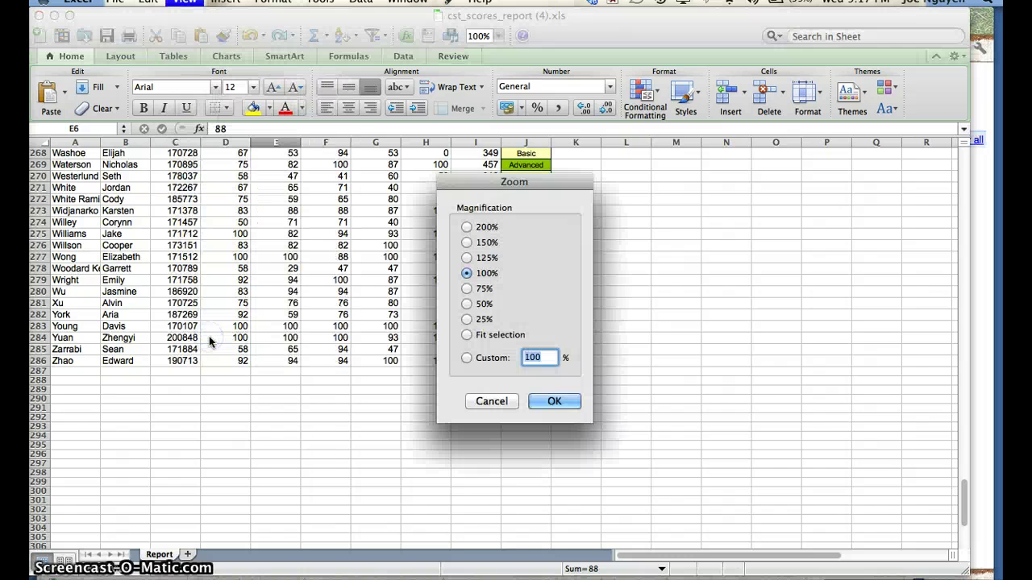
{"action": "left_click", "coordinate": [466, 227]}
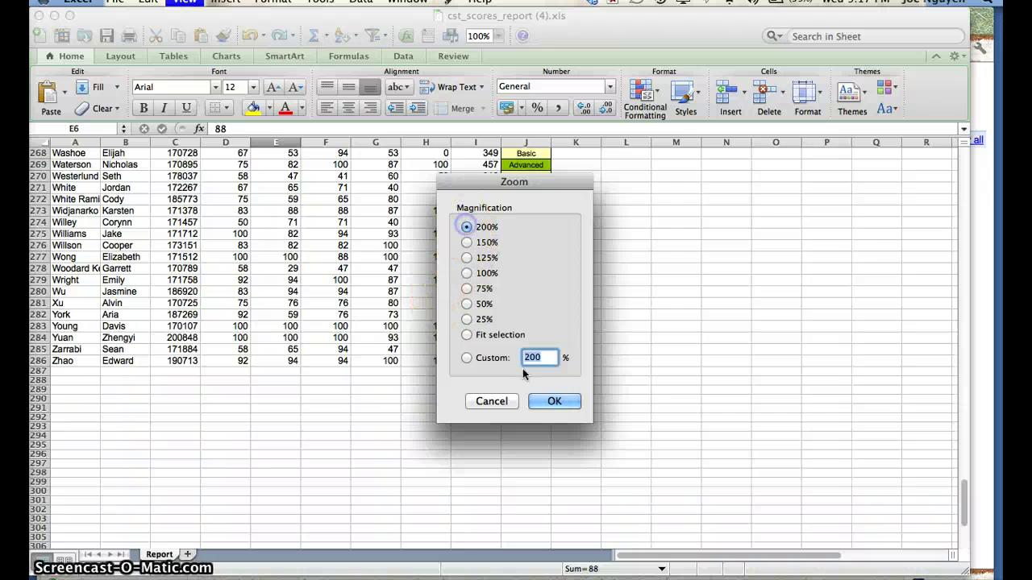
{"action": "left_click", "coordinate": [554, 401]}
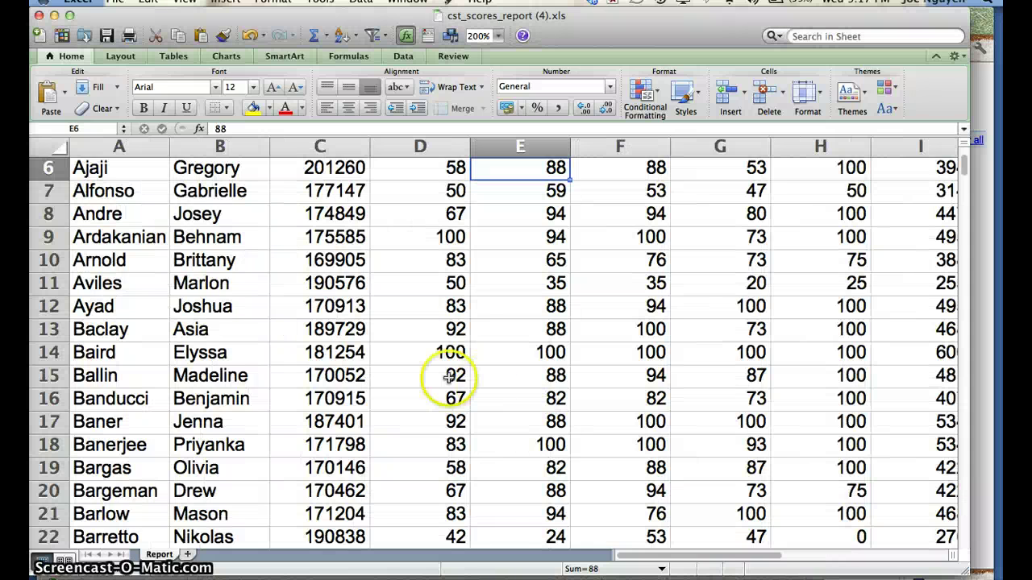
- Start an AVERAGE formula in cell D288, two rows below the last student's score
{"action": "scroll", "coordinate": [449, 377], "scroll_direction": "down", "scroll_amount": 20}
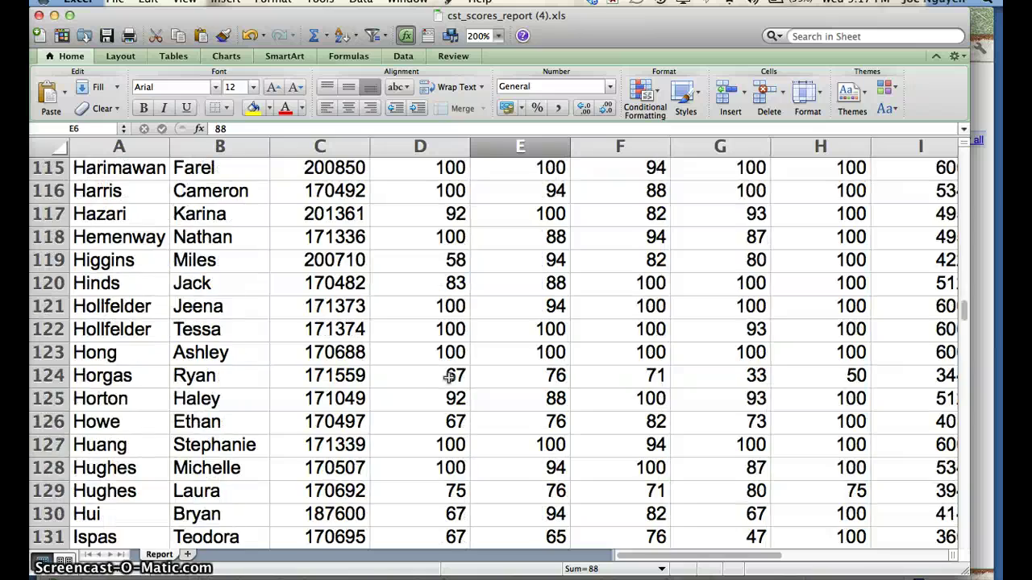
{"action": "scroll", "coordinate": [449, 376], "scroll_direction": "down", "scroll_amount": 20}
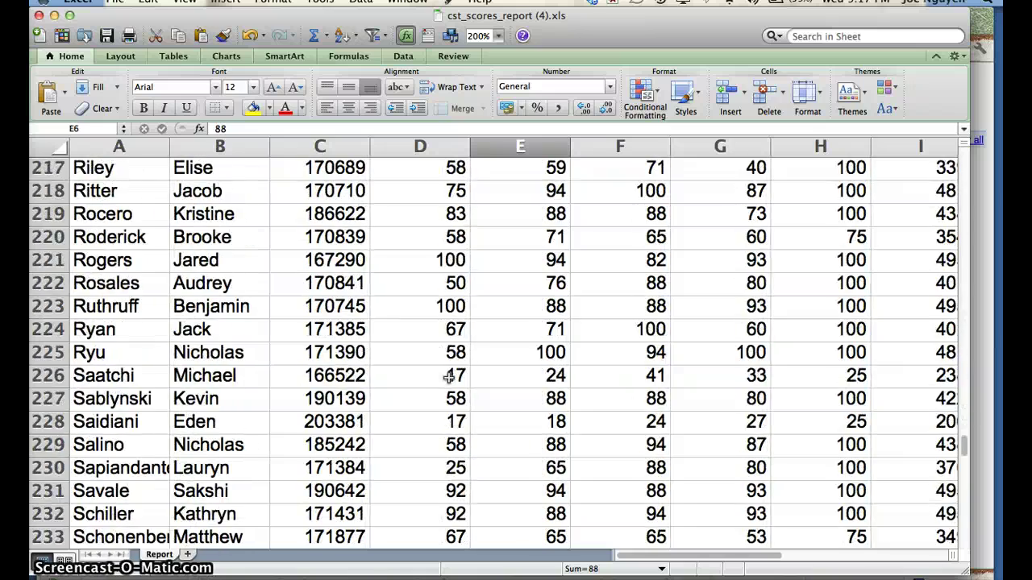
{"action": "scroll", "coordinate": [449, 376], "scroll_direction": "down", "scroll_amount": 20}
{"action": "scroll", "coordinate": [449, 376], "scroll_direction": "up", "scroll_amount": 6}
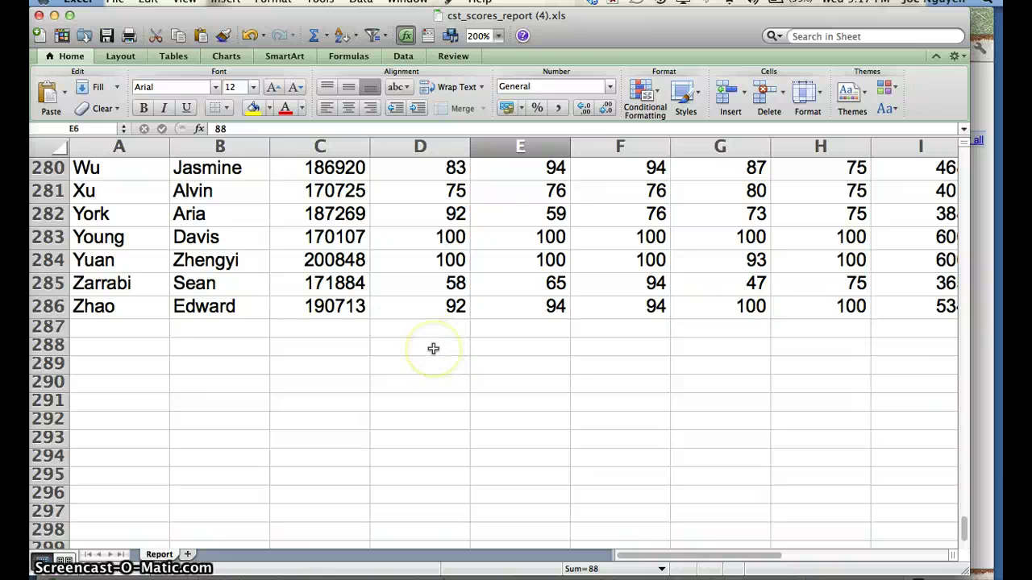
{"action": "left_click", "coordinate": [433, 348]}
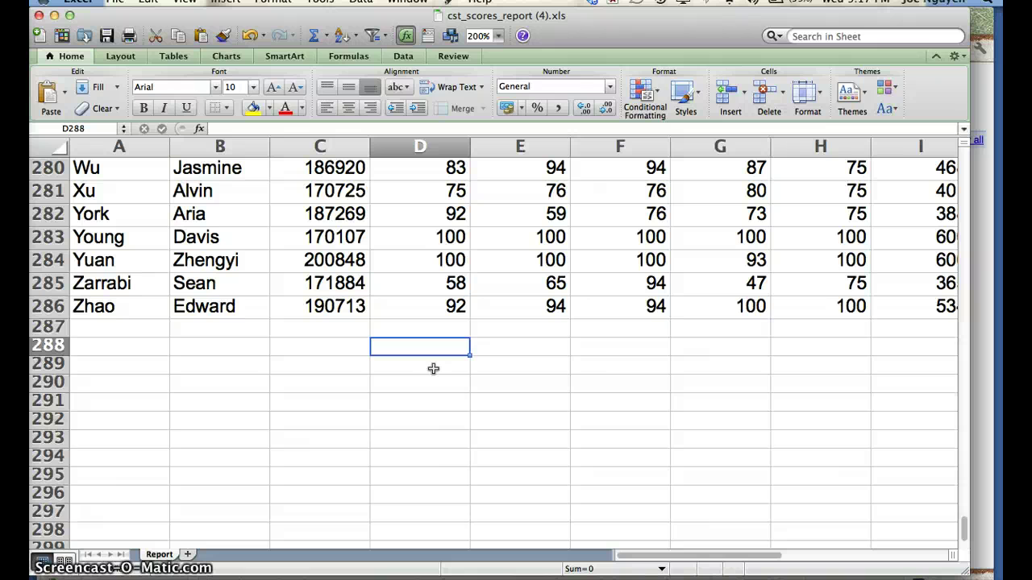
{"action": "type", "text": "="}
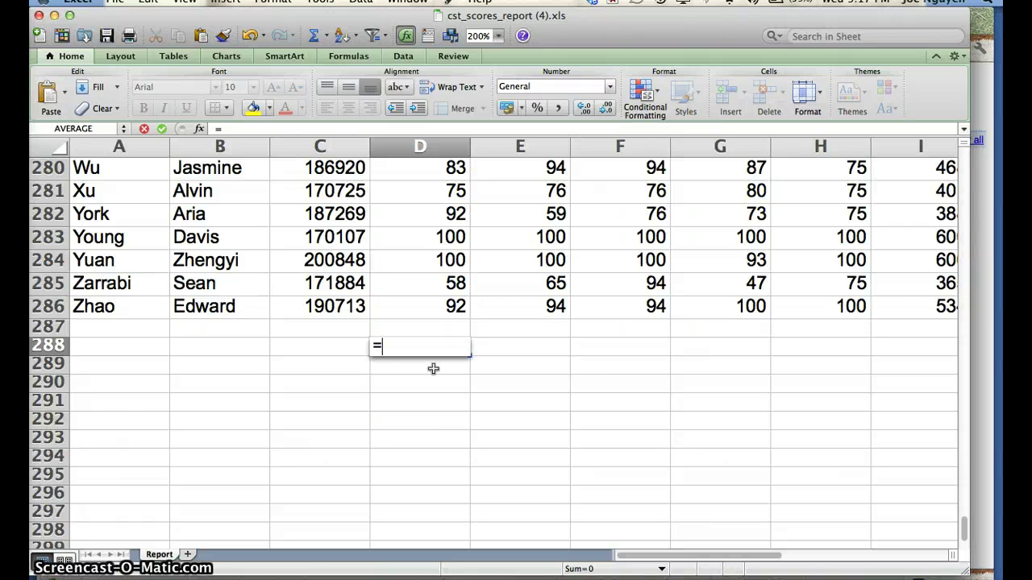
{"action": "type", "text": "a"}
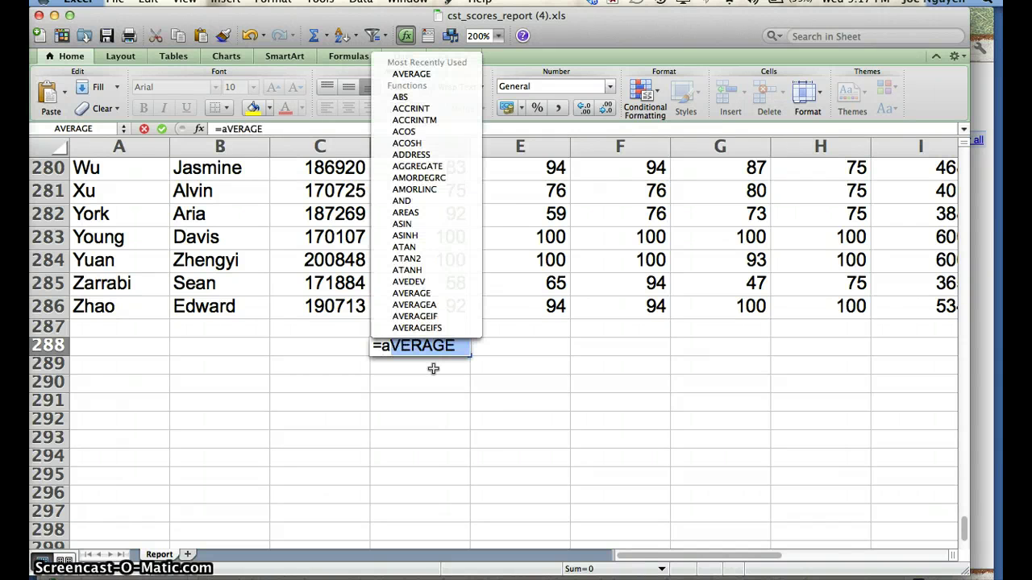
{"action": "type", "text": "v"}
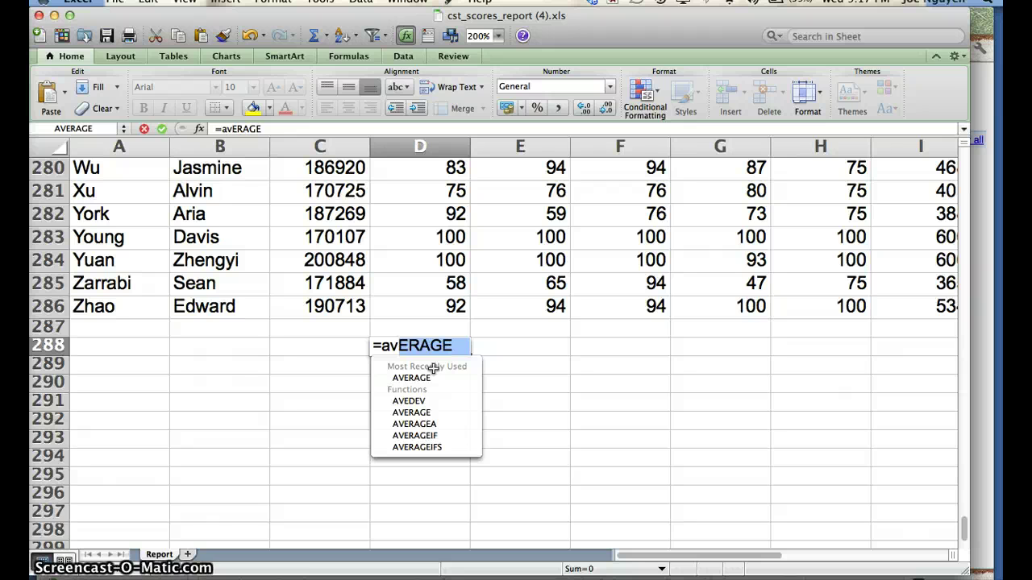
{"action": "type", "text": "erage"}
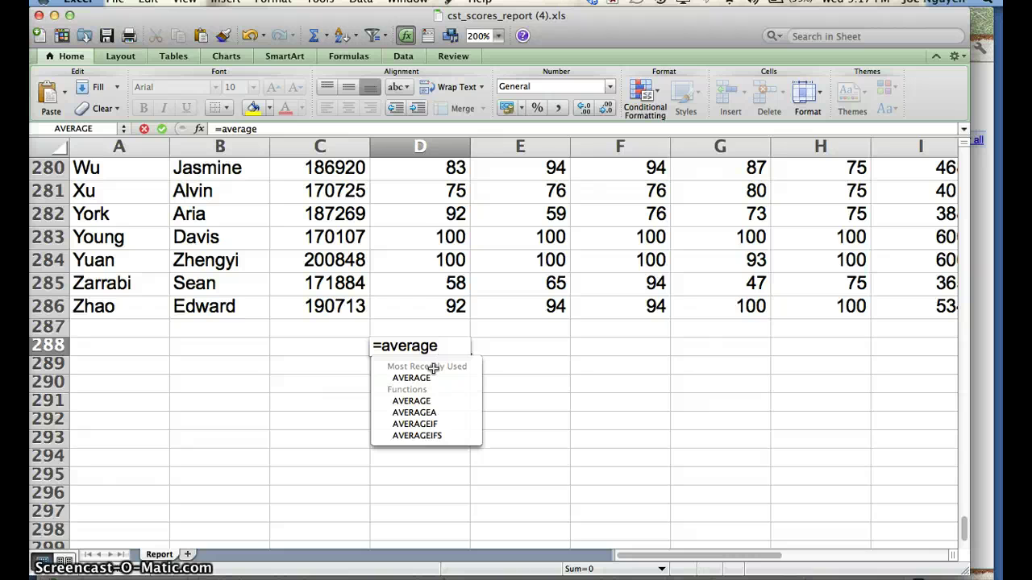
{"action": "type", "text": "("}
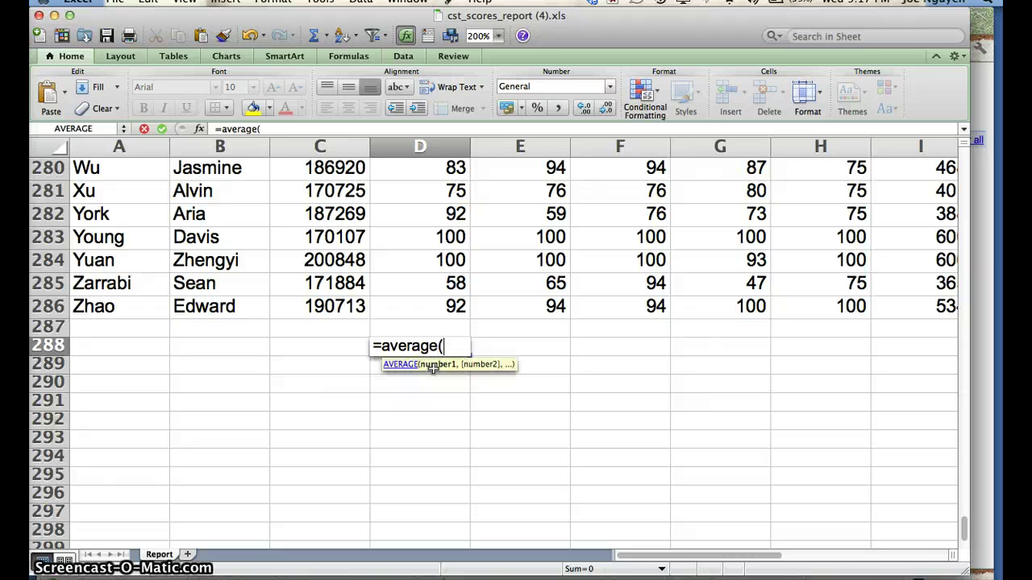
- Set the AVERAGE formula's range to the student scores D3:D286 and complete the formula
{"action": "left_click", "coordinate": [430, 307]}
{"action": "left_click_drag", "start_coordinate": [429, 307], "coordinate": [418, 145]}
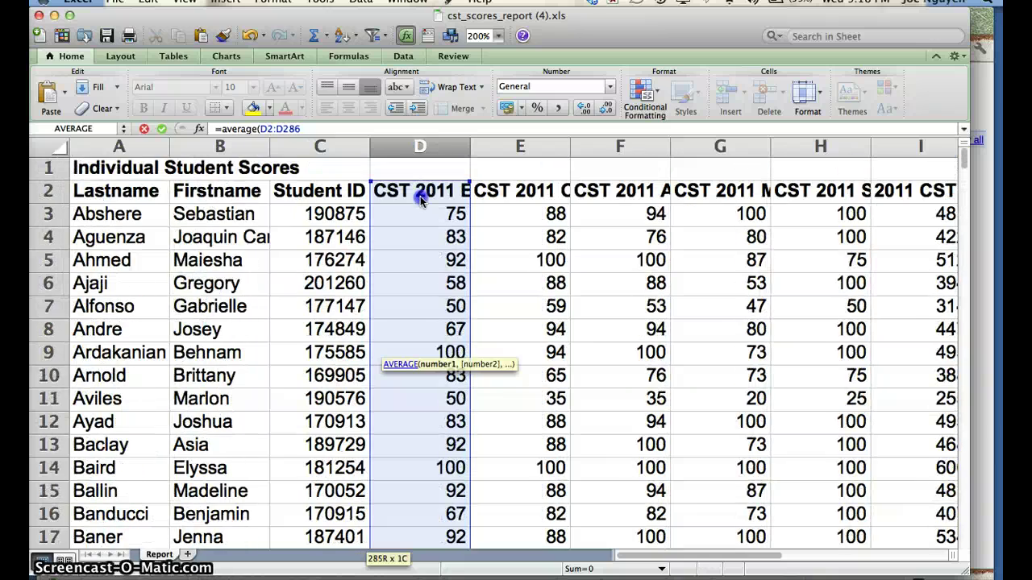
{"action": "left_click_drag", "start_coordinate": [420, 205], "coordinate": [420, 207]}
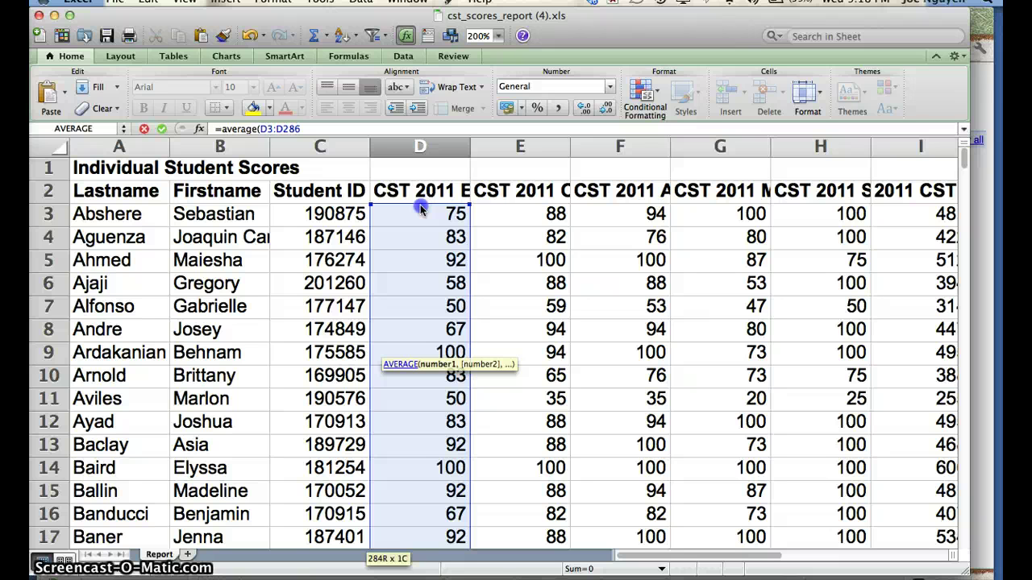
{"action": "left_click_drag", "start_coordinate": [420, 207], "coordinate": [420, 207]}
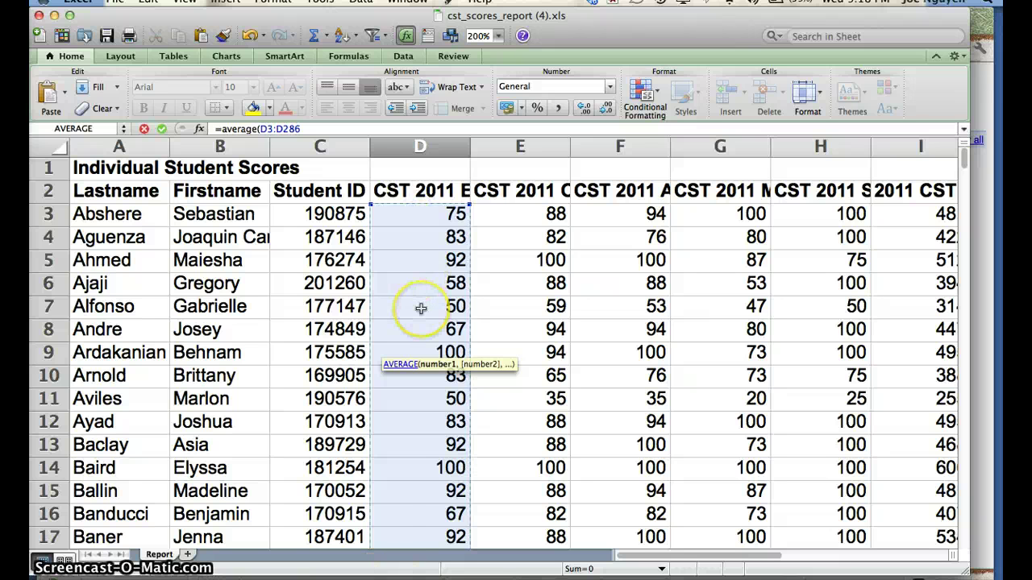
{"action": "scroll", "coordinate": [420, 309], "scroll_direction": "down", "scroll_amount": 1}
{"action": "scroll", "coordinate": [421, 309], "scroll_direction": "down", "scroll_amount": 20}
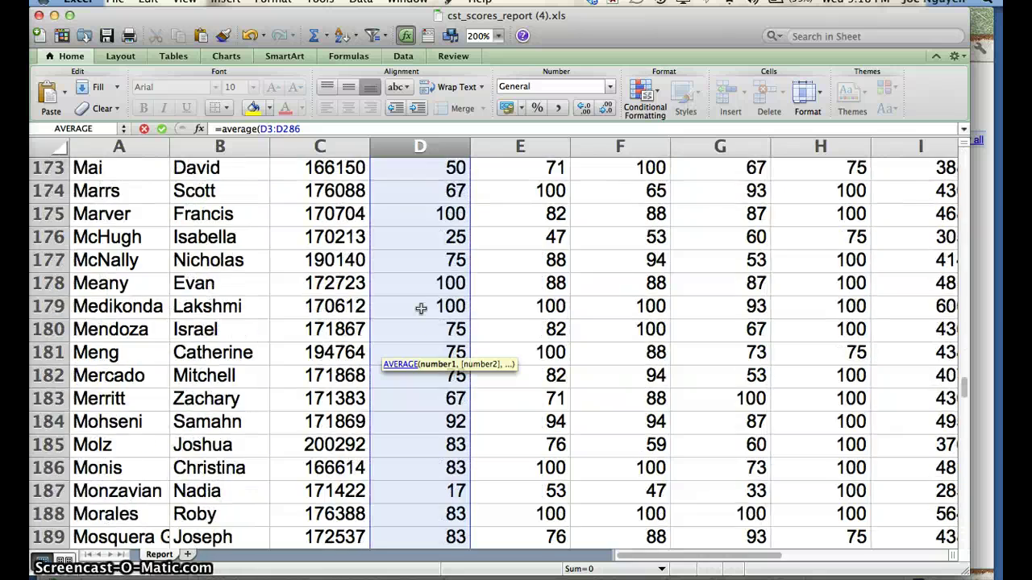
{"action": "scroll", "coordinate": [420, 309], "scroll_direction": "up", "scroll_amount": 20}
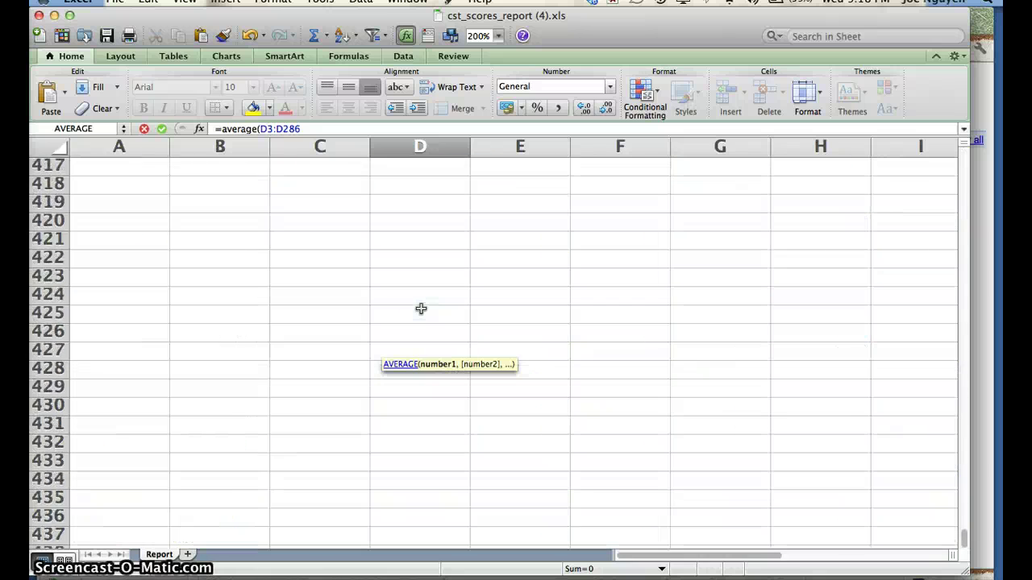
{"action": "scroll", "coordinate": [421, 308], "scroll_direction": "down", "scroll_amount": 15}
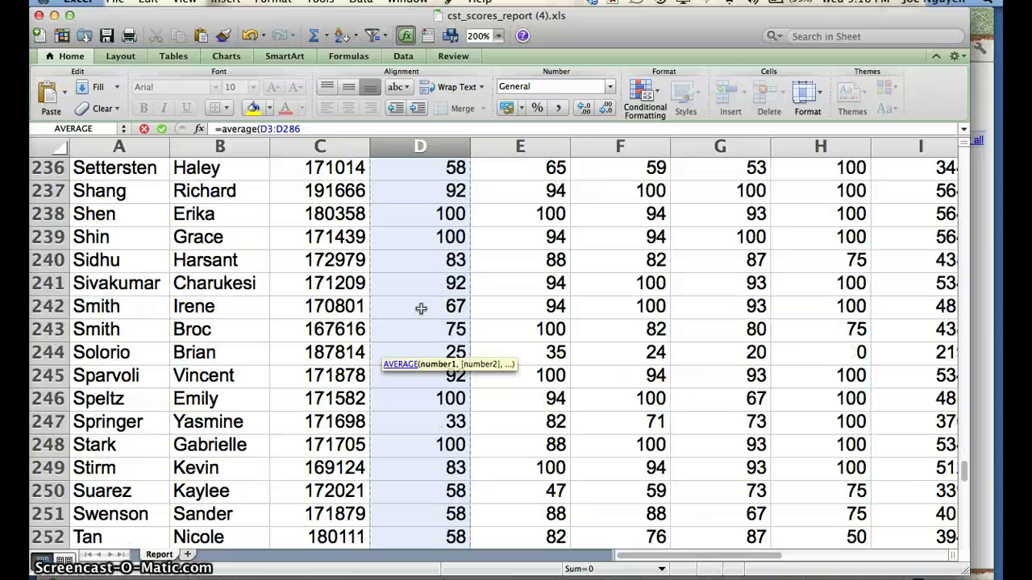
{"action": "scroll", "coordinate": [421, 309], "scroll_direction": "down", "scroll_amount": 1}
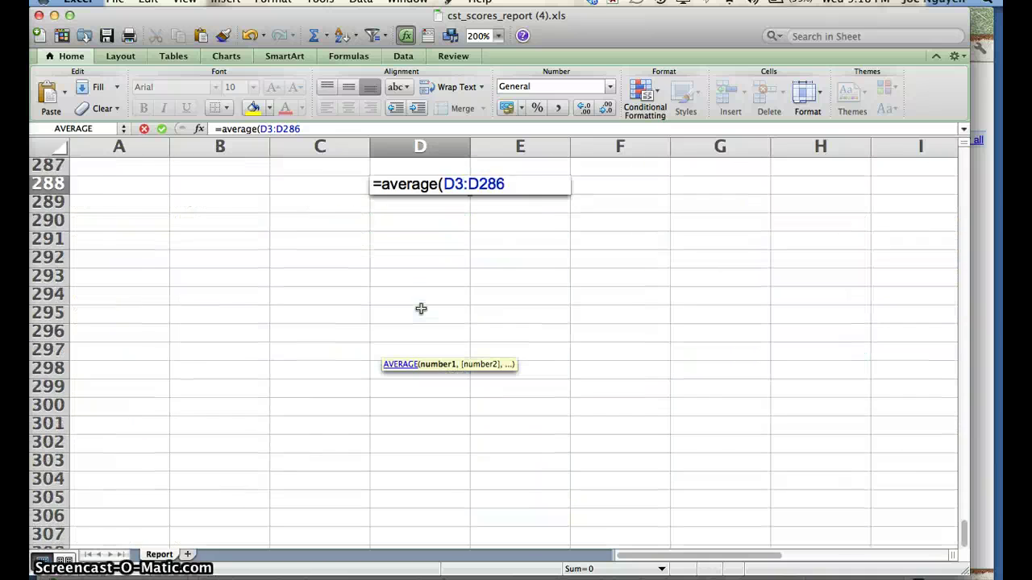
{"action": "scroll", "coordinate": [421, 309], "scroll_direction": "up", "scroll_amount": 2}
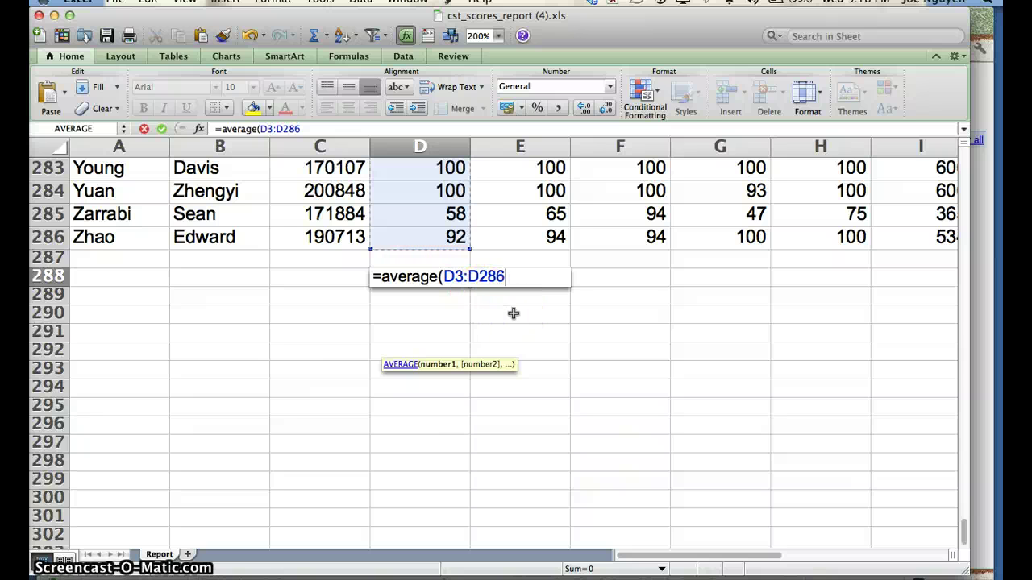
{"action": "type", "text": ")"}
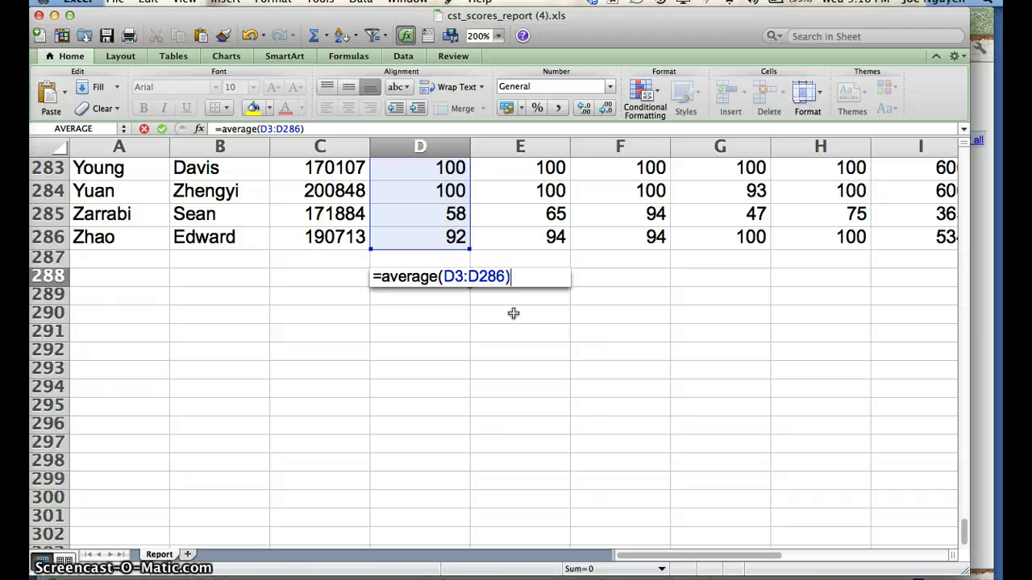
{"action": "key", "text": "Return"}
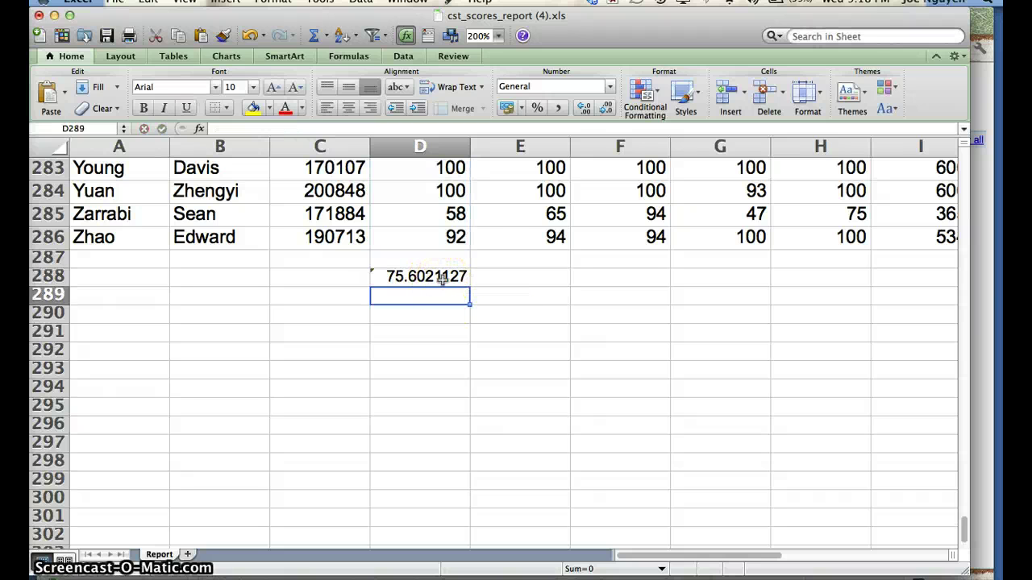
- Format the average in cell D288 as a Number with 2 decimal places
{"action": "left_click", "coordinate": [443, 279]}
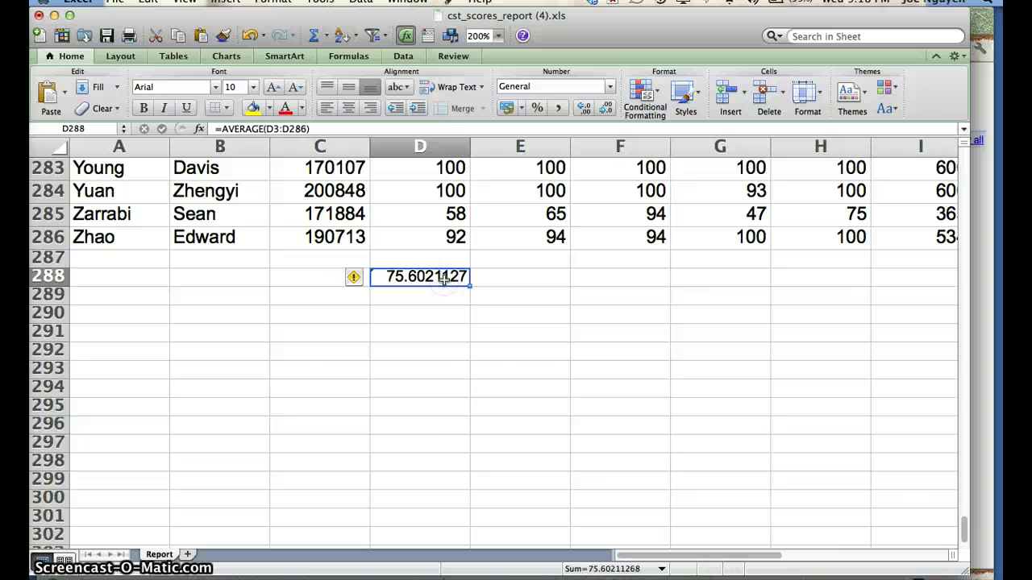
{"action": "left_click", "coordinate": [273, 2]}
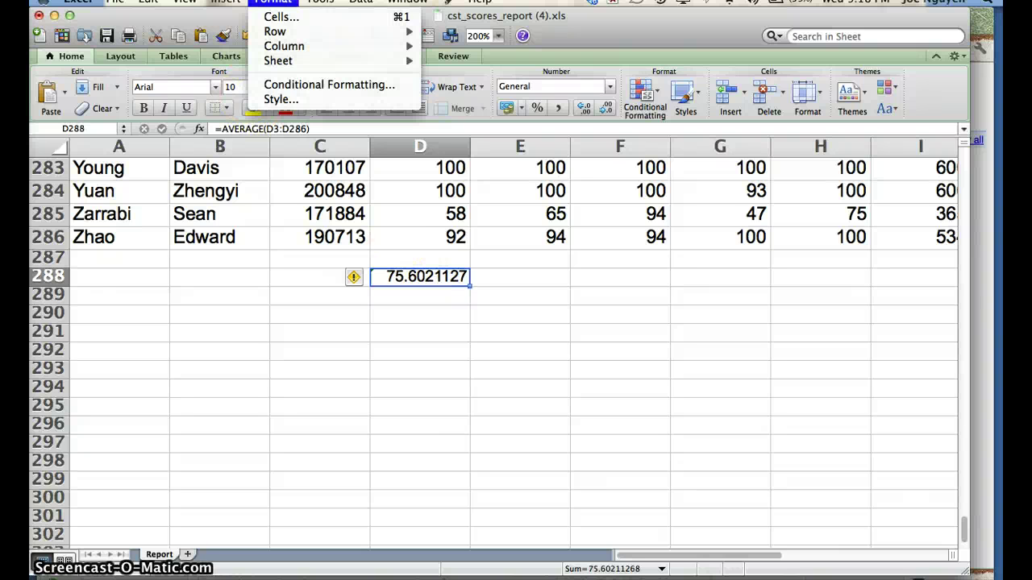
{"action": "left_click", "coordinate": [276, 17]}
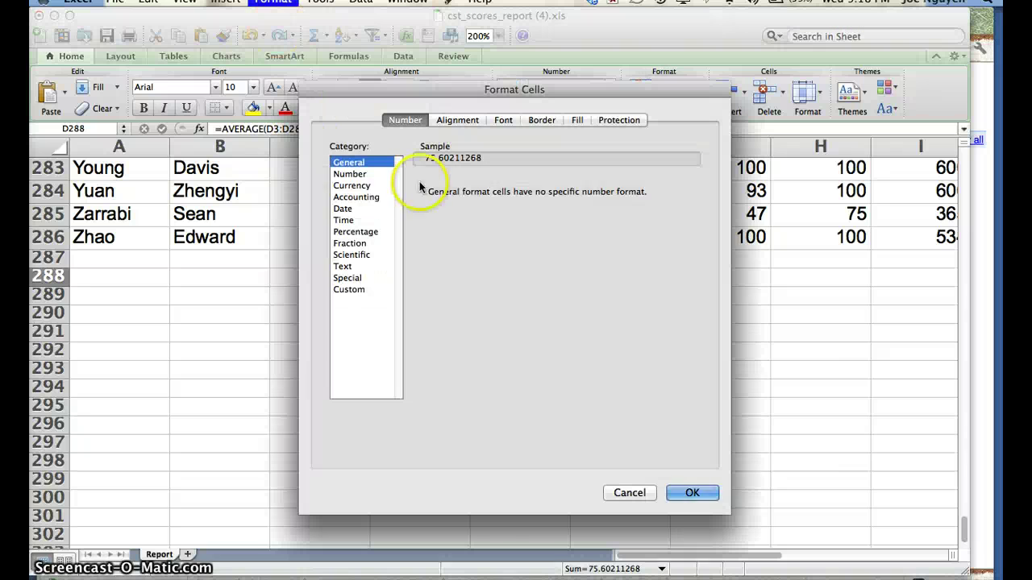
{"action": "left_click", "coordinate": [349, 173]}
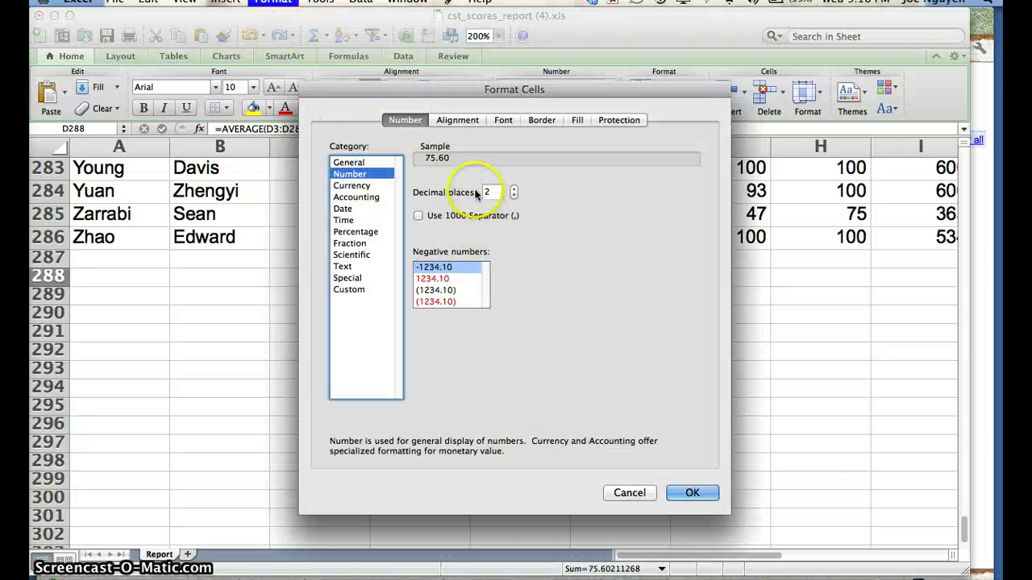
{"action": "left_click", "coordinate": [694, 492]}
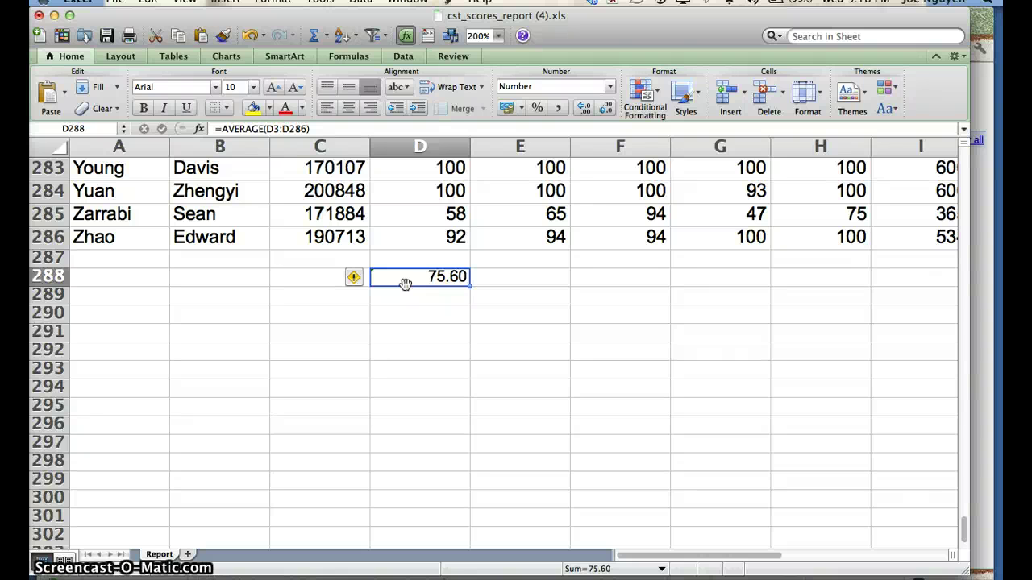
- Read the full column heading in cell D2 and compare it with the average in D288 below the student rows
{"action": "scroll", "coordinate": [405, 284], "scroll_direction": "down", "scroll_amount": 1}
{"action": "scroll", "coordinate": [405, 284], "scroll_direction": "up", "scroll_amount": 15}
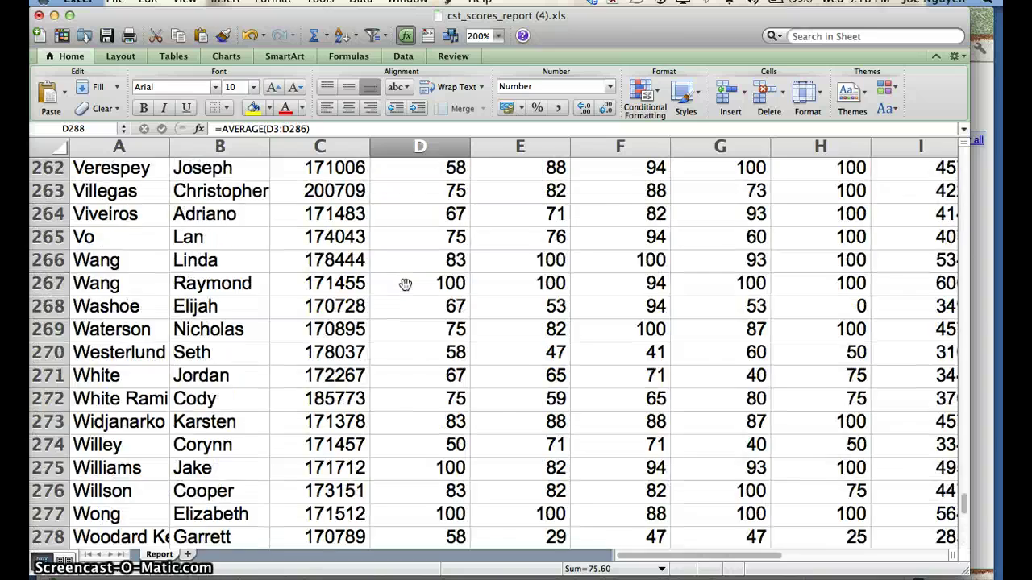
{"action": "scroll", "coordinate": [404, 284], "scroll_direction": "up", "scroll_amount": 20}
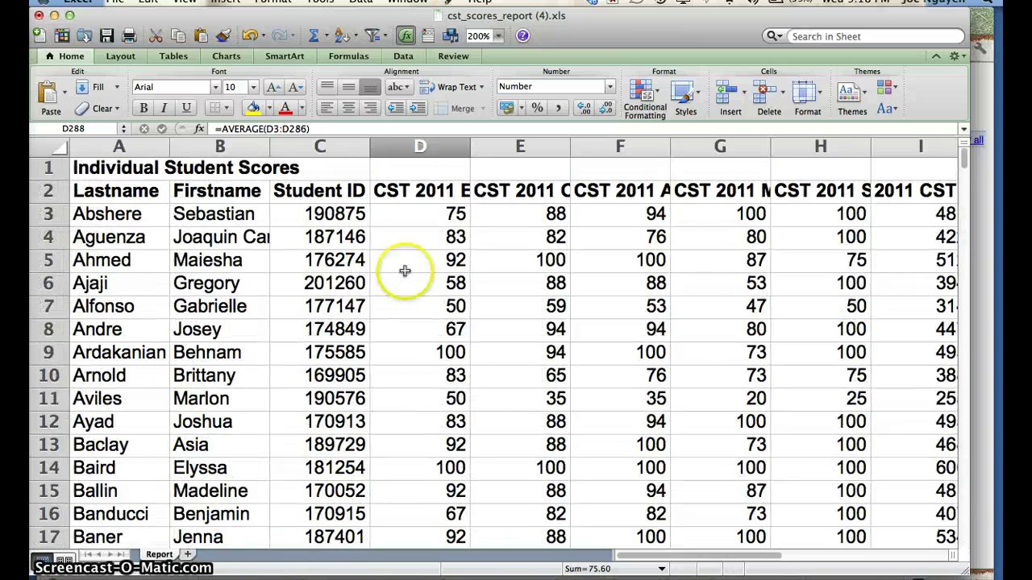
{"action": "double_click", "coordinate": [420, 191]}
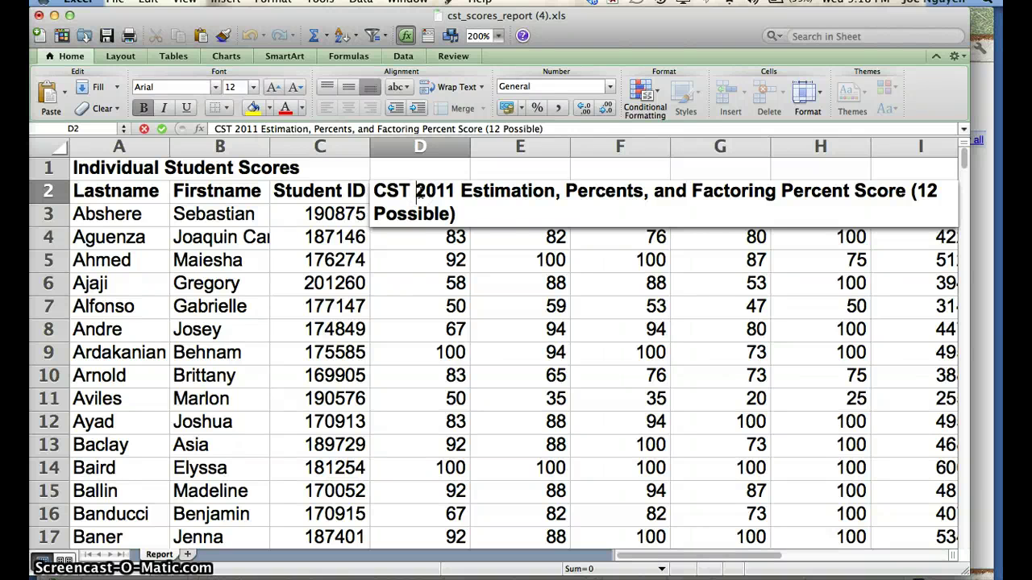
{"action": "left_click", "coordinate": [412, 272]}
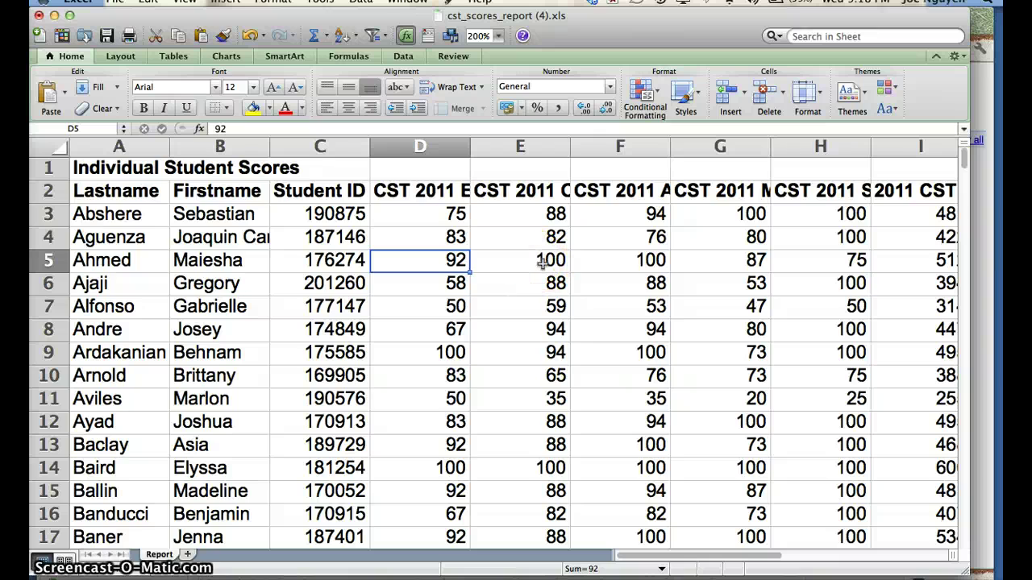
{"action": "scroll", "coordinate": [542, 264], "scroll_direction": "down", "scroll_amount": 20}
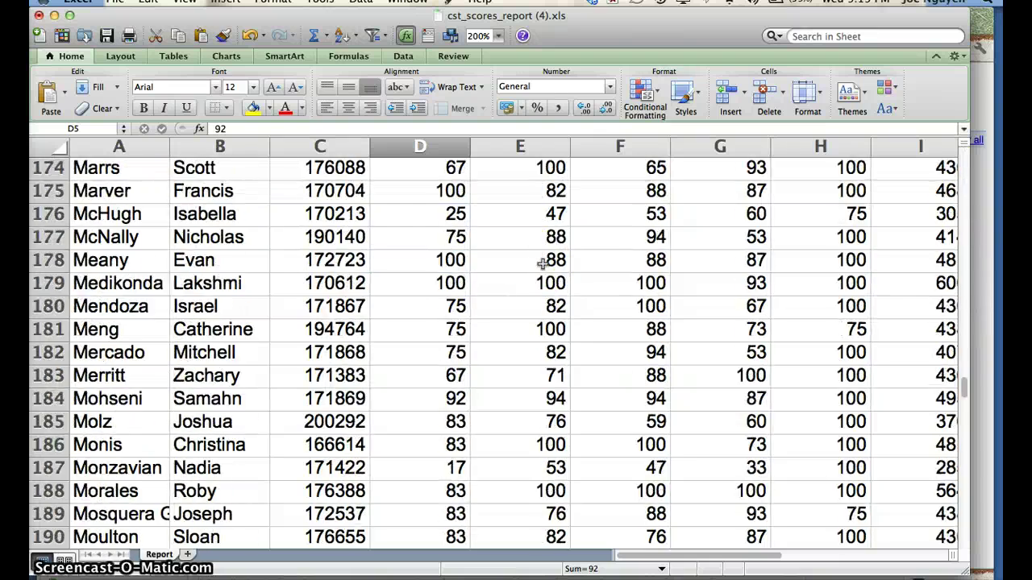
{"action": "scroll", "coordinate": [543, 264], "scroll_direction": "up", "scroll_amount": 20}
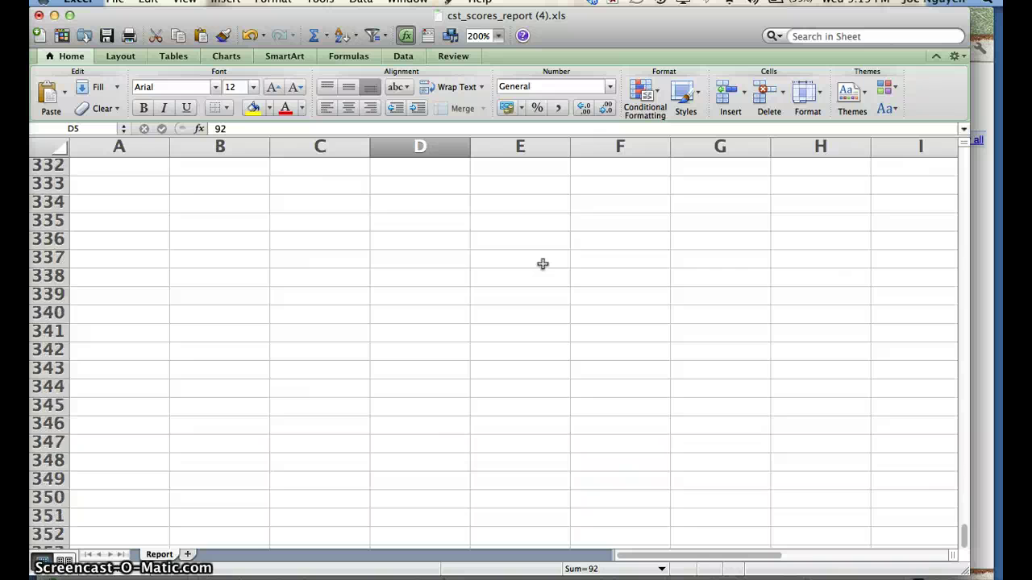
{"action": "scroll", "coordinate": [542, 264], "scroll_direction": "up", "scroll_amount": 3}
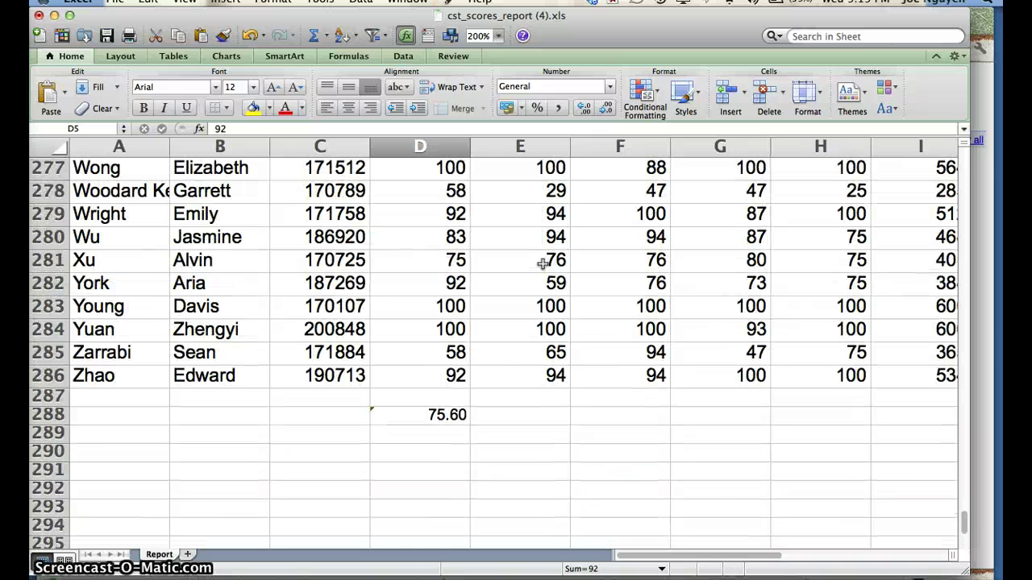